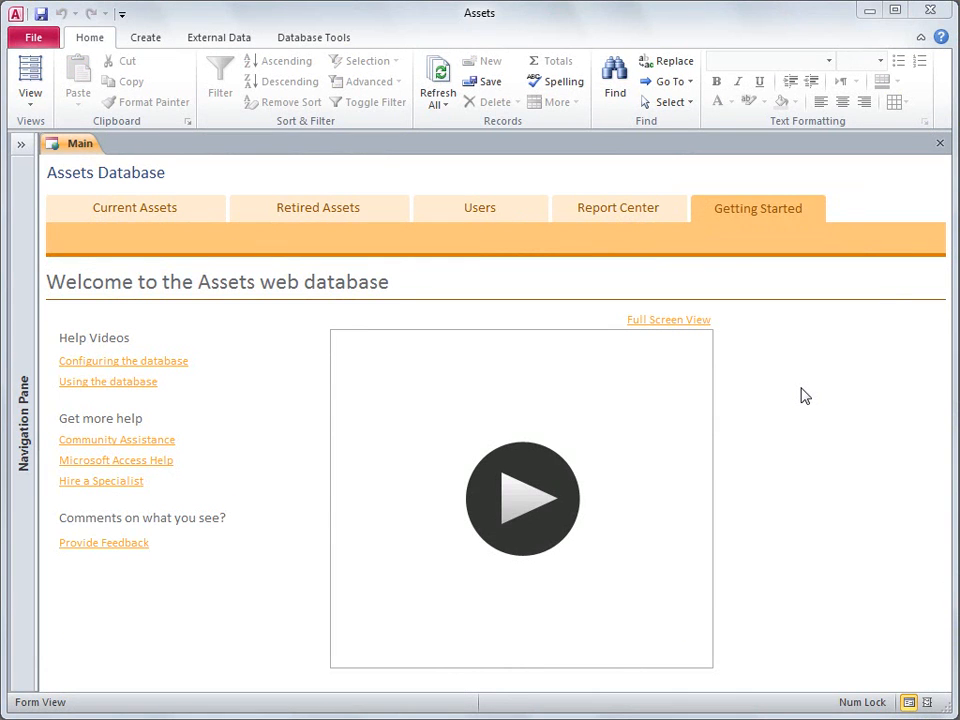
Step: Add three items to the current assets list: Computer, Work table and Coffeemaker
{"action": "left_click", "coordinate": [190, 211]}
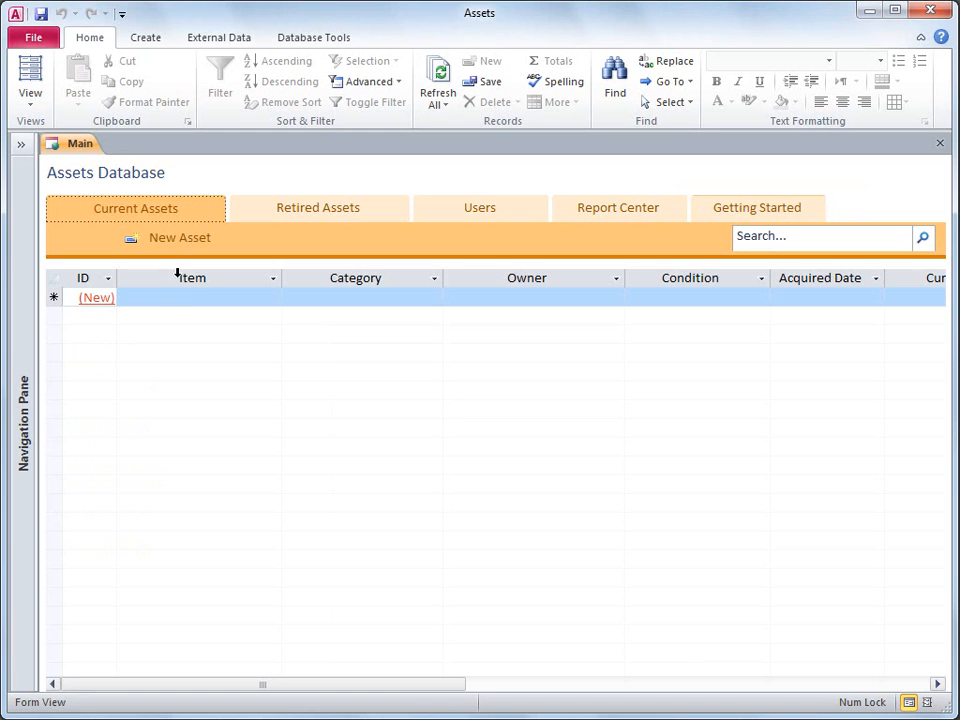
{"action": "left_click", "coordinate": [180, 298]}
{"action": "type", "text": "Computer"}
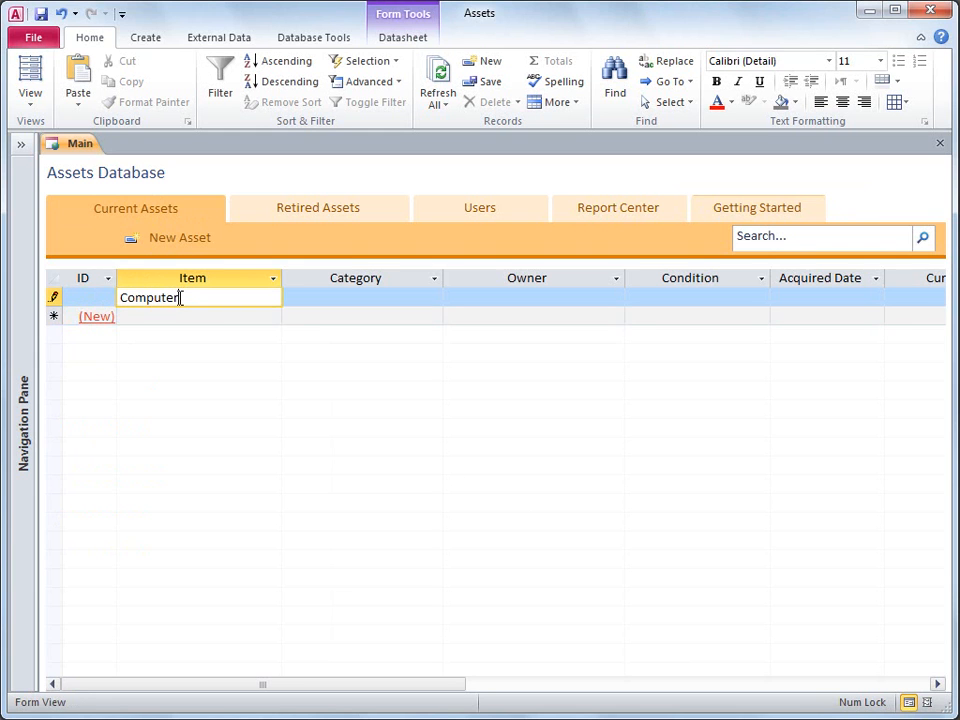
{"action": "key", "text": "Down"}
{"action": "type", "text": "Work table"}
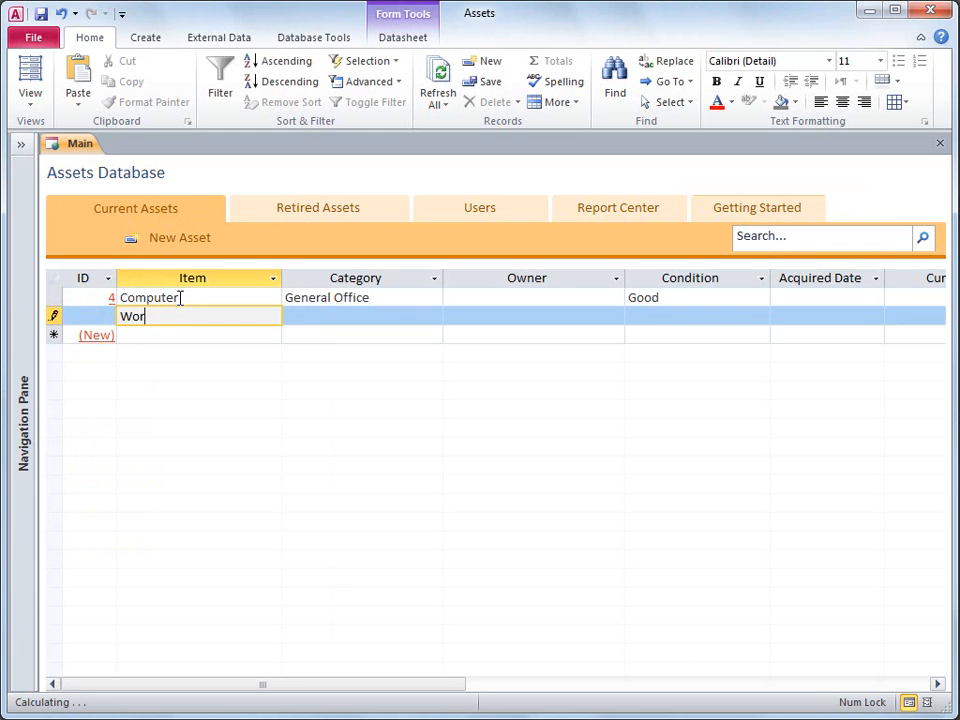
{"action": "key", "text": "Down"}
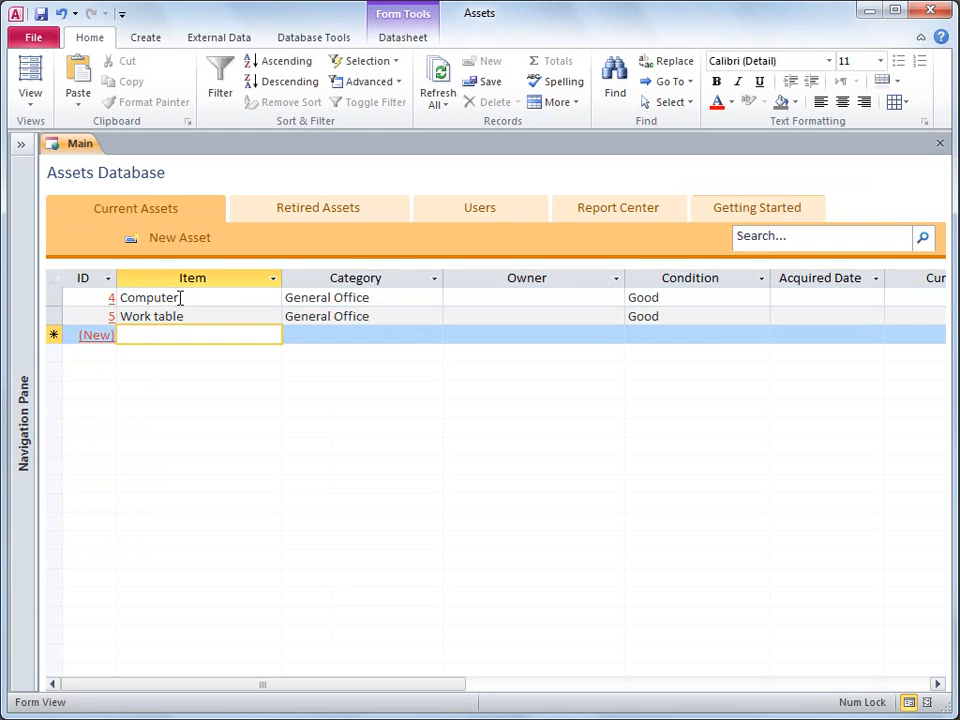
{"action": "type", "text": "Coffeemaker"}
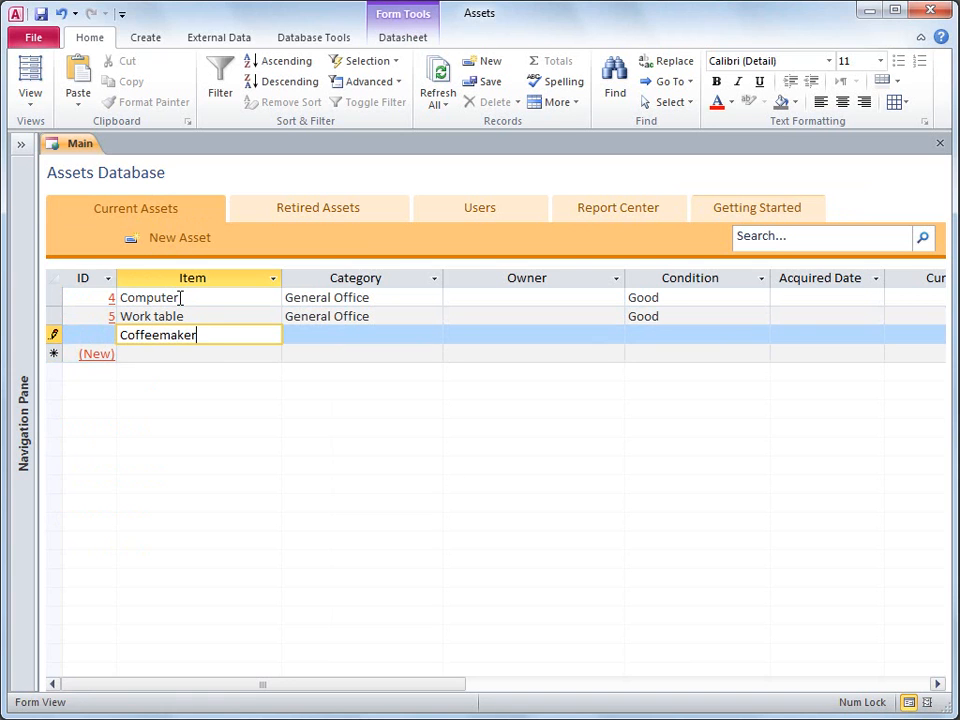
{"action": "key", "text": "Down"}
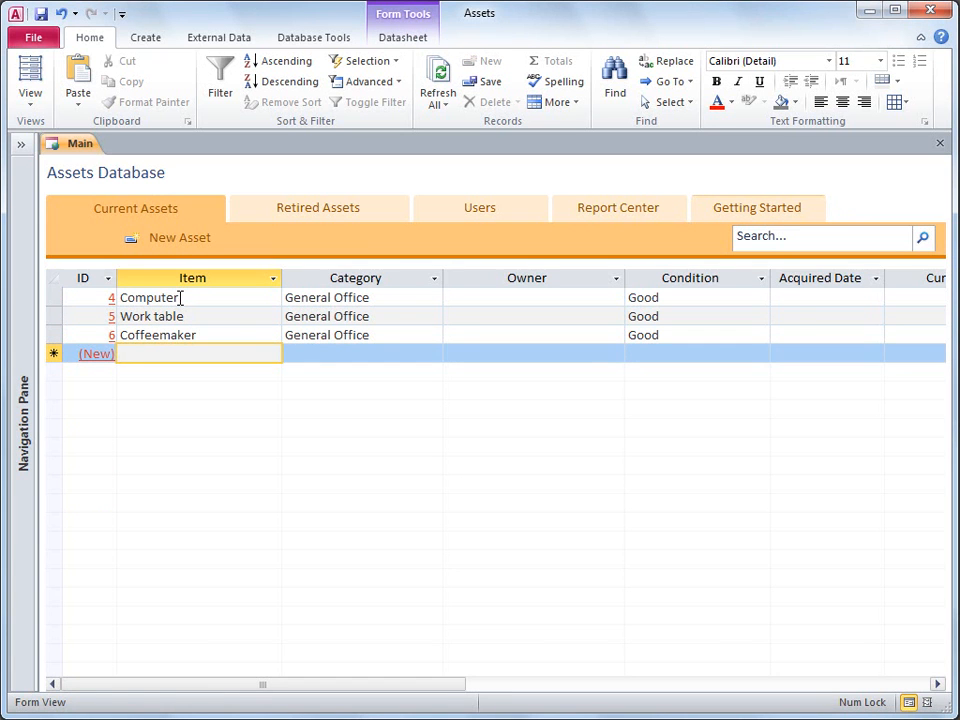
Step: Create a new asset record named Refrigerator and enter the owner's full name
{"action": "left_click", "coordinate": [184, 244]}
{"action": "type", "text": "Refrigerator"}
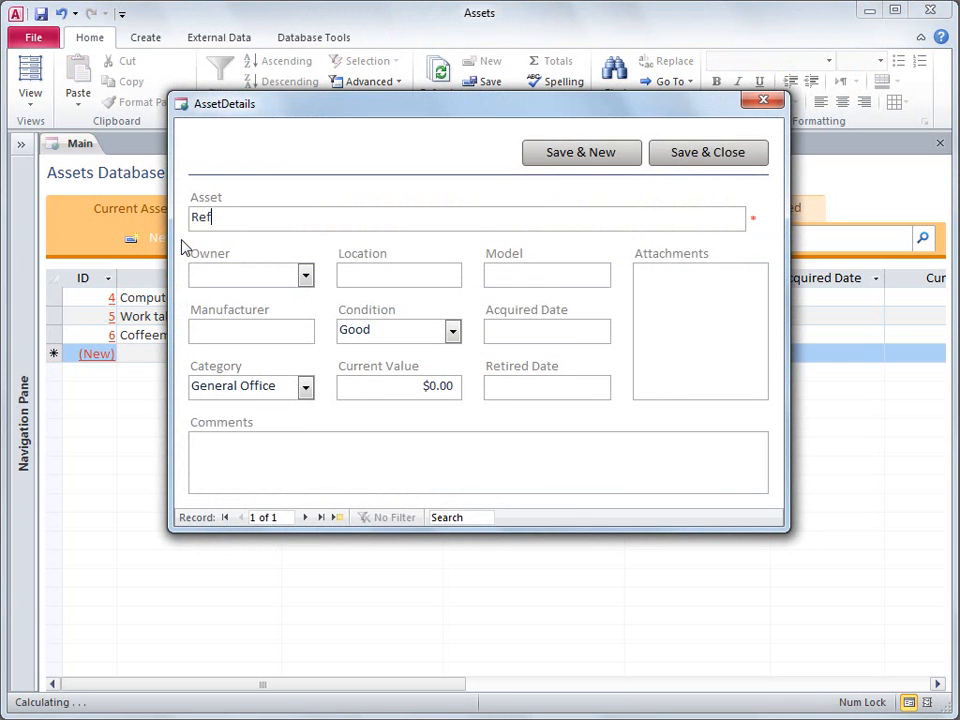
{"action": "key", "text": "Tab"}
{"action": "type", "text": "April Meyer"}
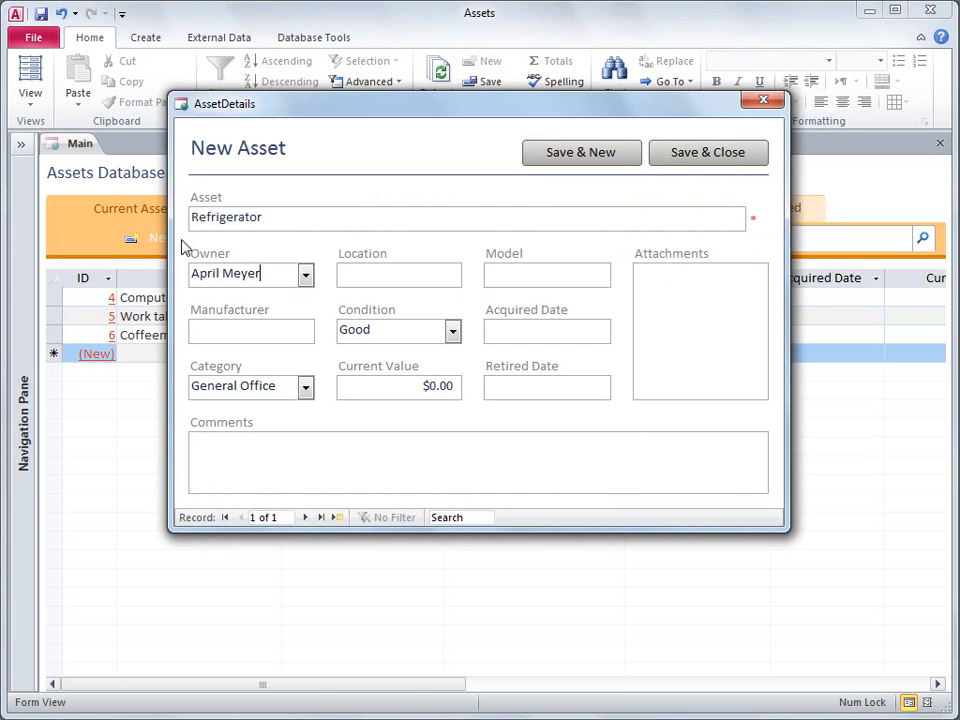
{"action": "key", "text": "Tab"}
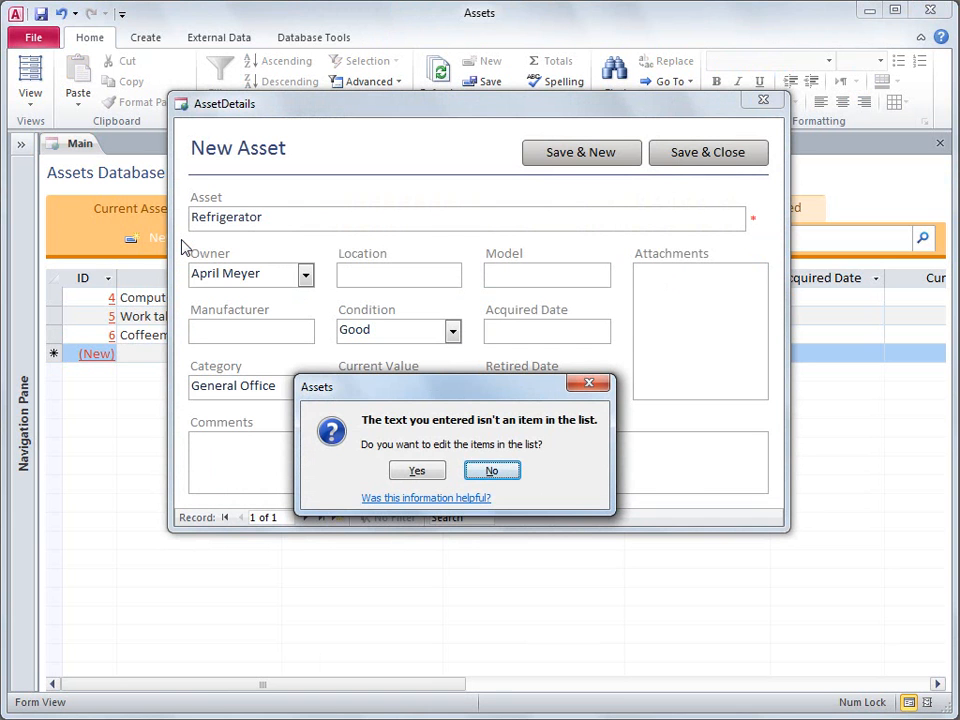
Step: Agree to edit the owner list and save a new user record with the owner's full name
{"action": "left_click", "coordinate": [417, 470]}
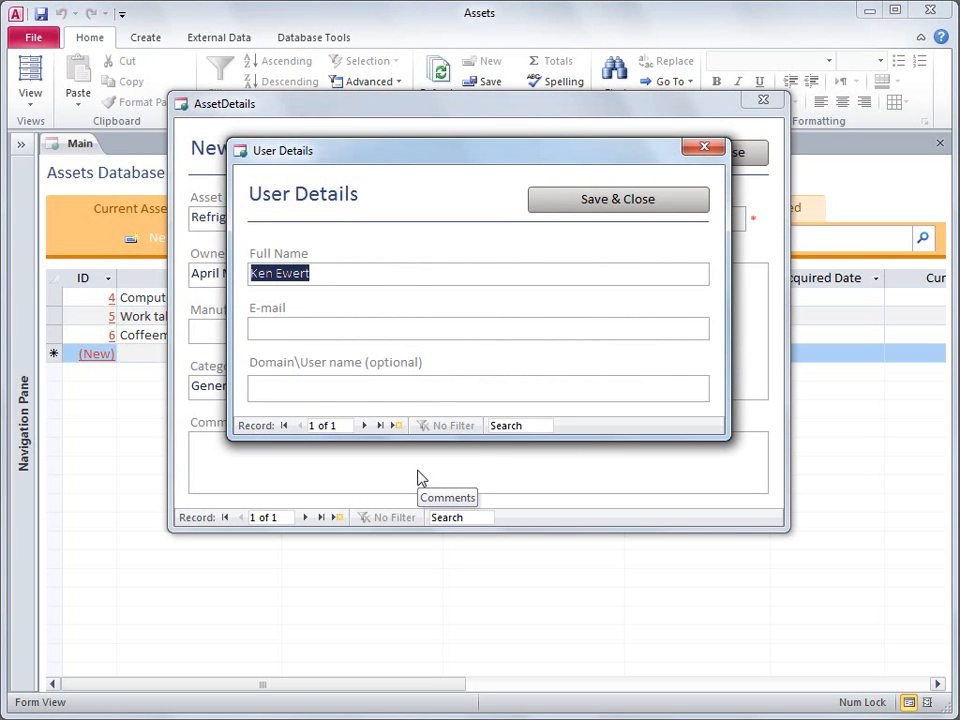
{"action": "left_click", "coordinate": [395, 425]}
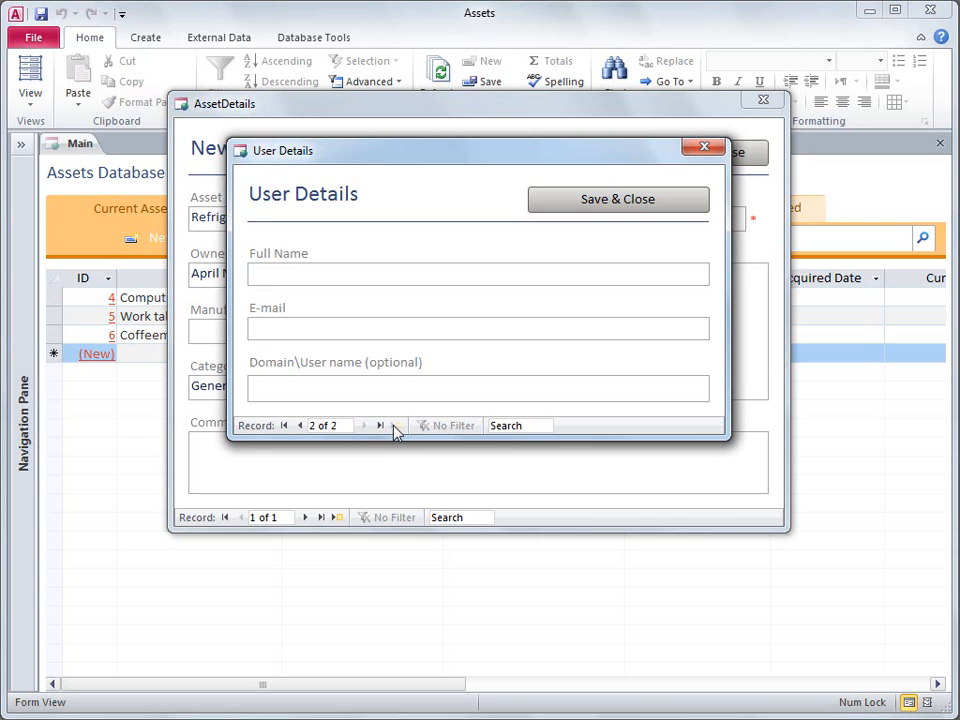
{"action": "type", "text": "April Meyer"}
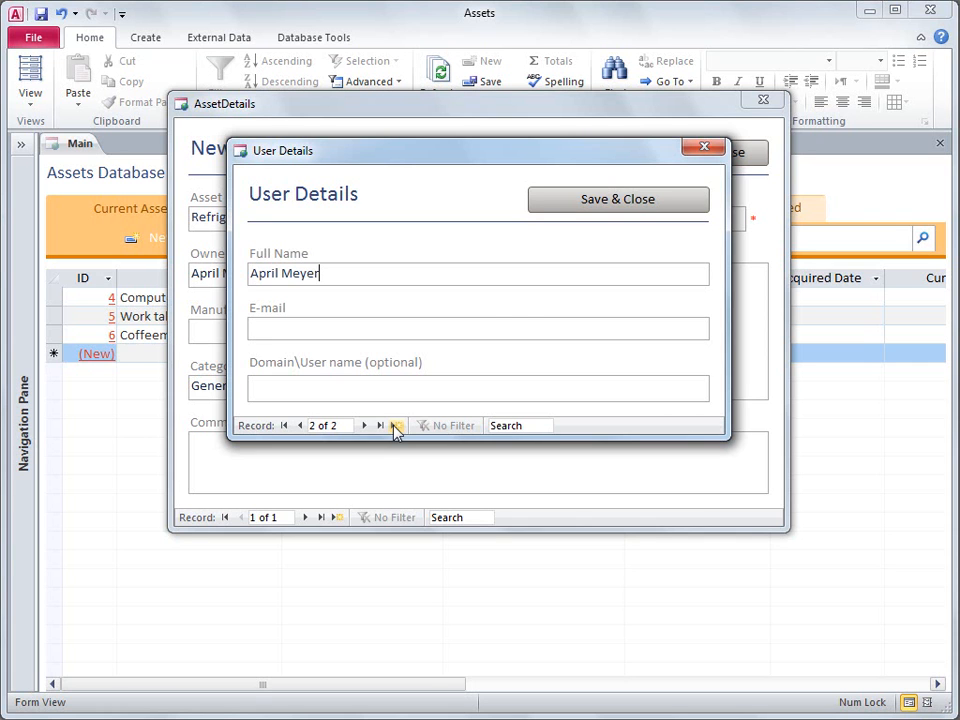
{"action": "left_click", "coordinate": [574, 204]}
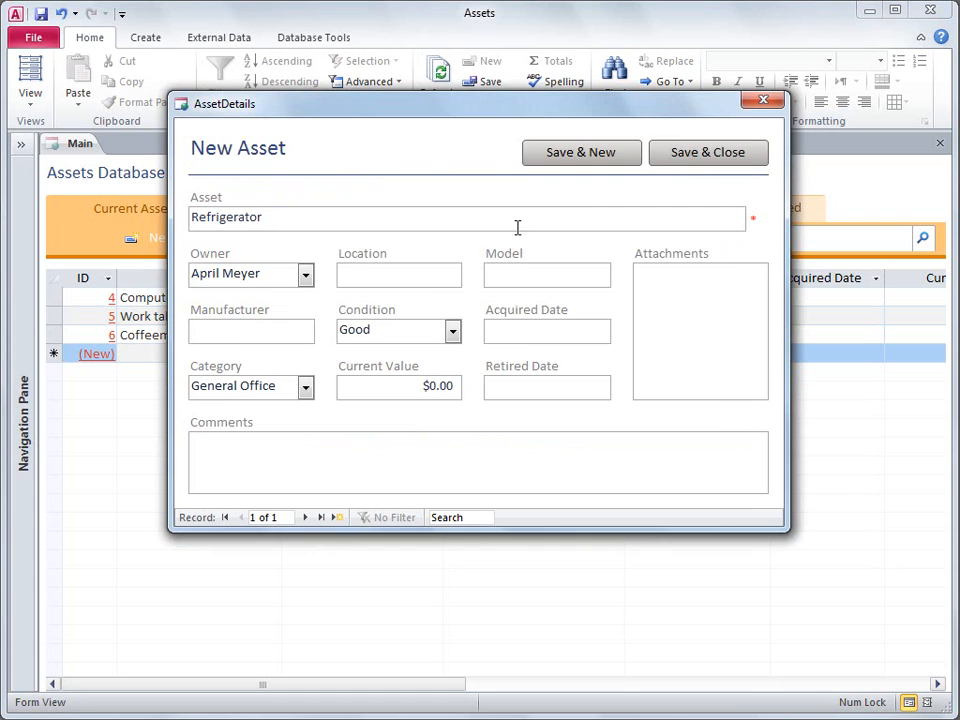
Step: Assign the new user as the refrigerator's owner, set location Kitchen and manufacturer Fabrikam, Inc., and save the asset
{"action": "left_click", "coordinate": [306, 276]}
{"action": "left_click", "coordinate": [302, 296]}
{"action": "key", "text": "Tab"}
{"action": "type", "text": "Kitch"}
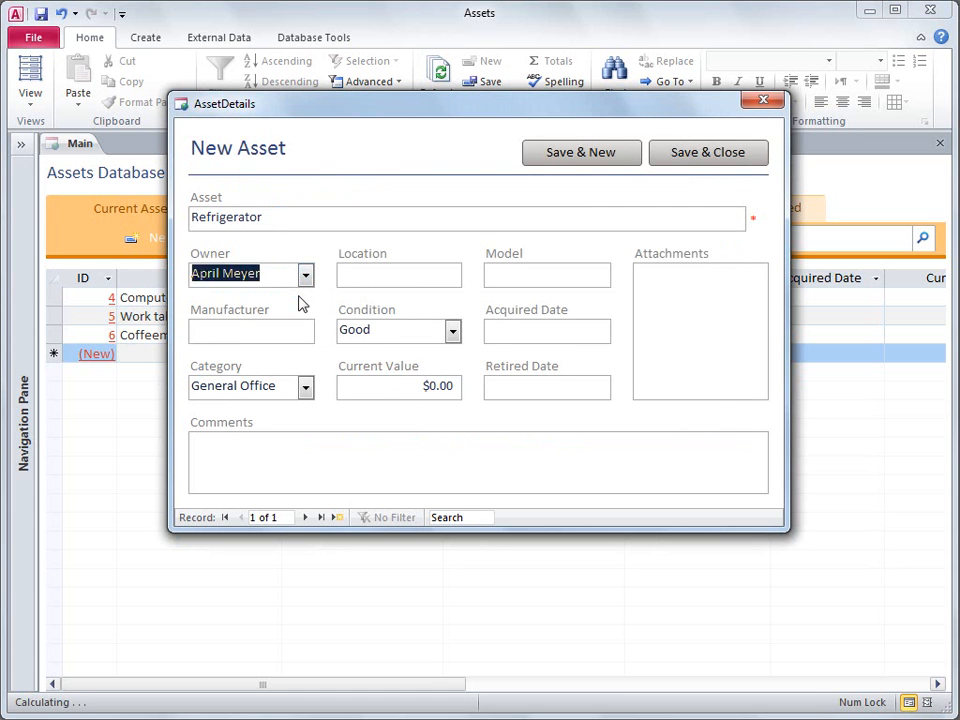
{"action": "type", "text": "en"}
{"action": "key", "text": "Tab"}
{"action": "type", "text": "Fa"}
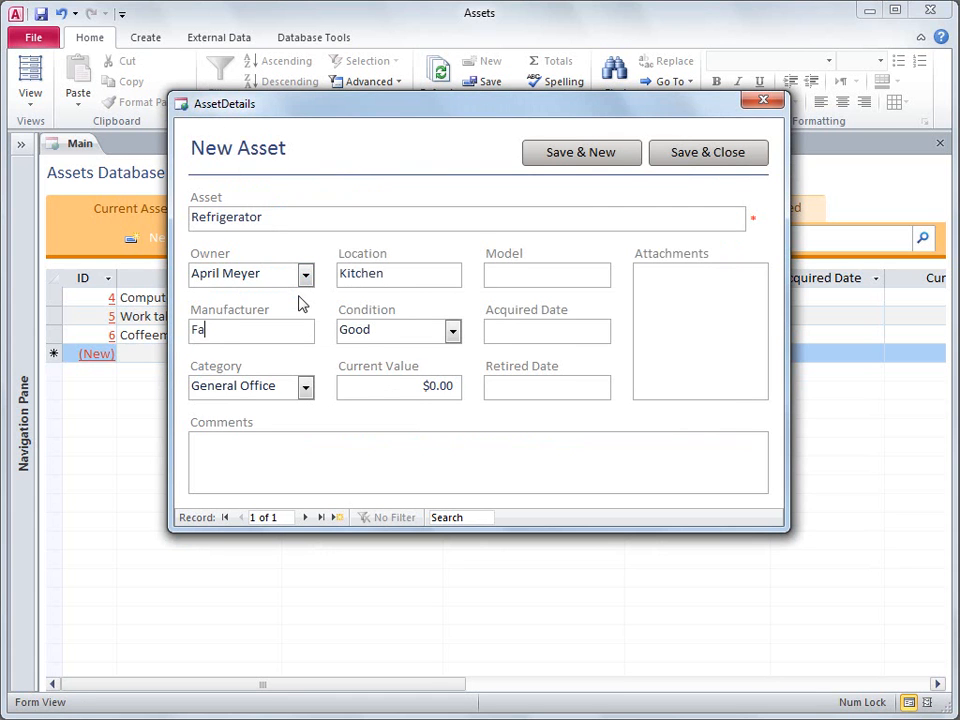
{"action": "type", "text": "brikam, Inc."}
{"action": "left_click", "coordinate": [692, 156]}
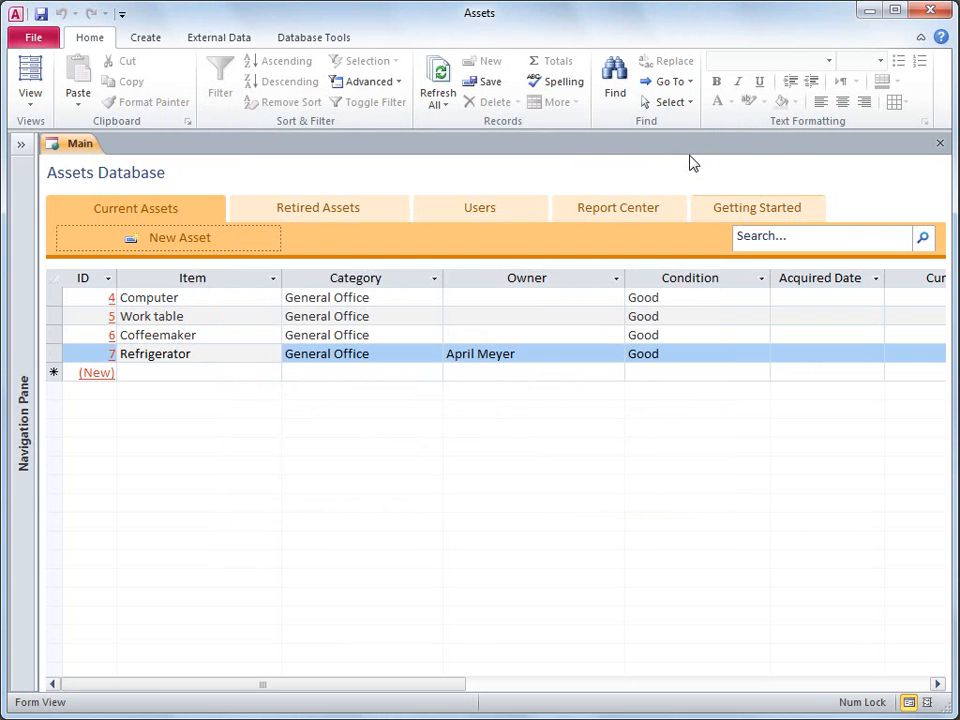
Step: Reopen the Refrigerator record, add Kitchen Equipment to the category list and assign it as the category
{"action": "left_click", "coordinate": [189, 356]}
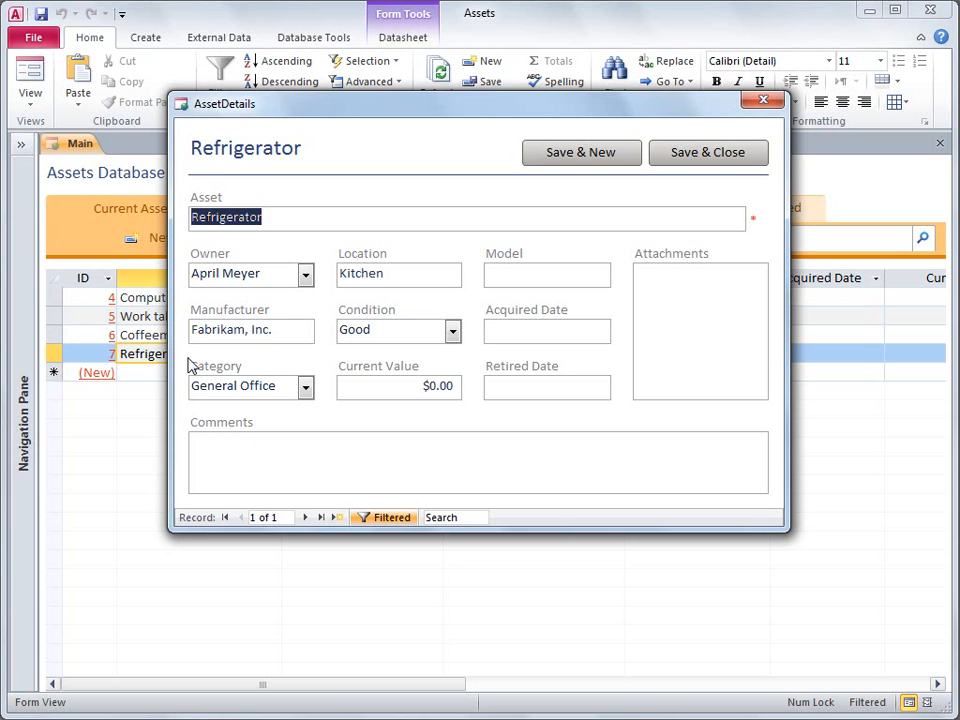
{"action": "left_click", "coordinate": [305, 387]}
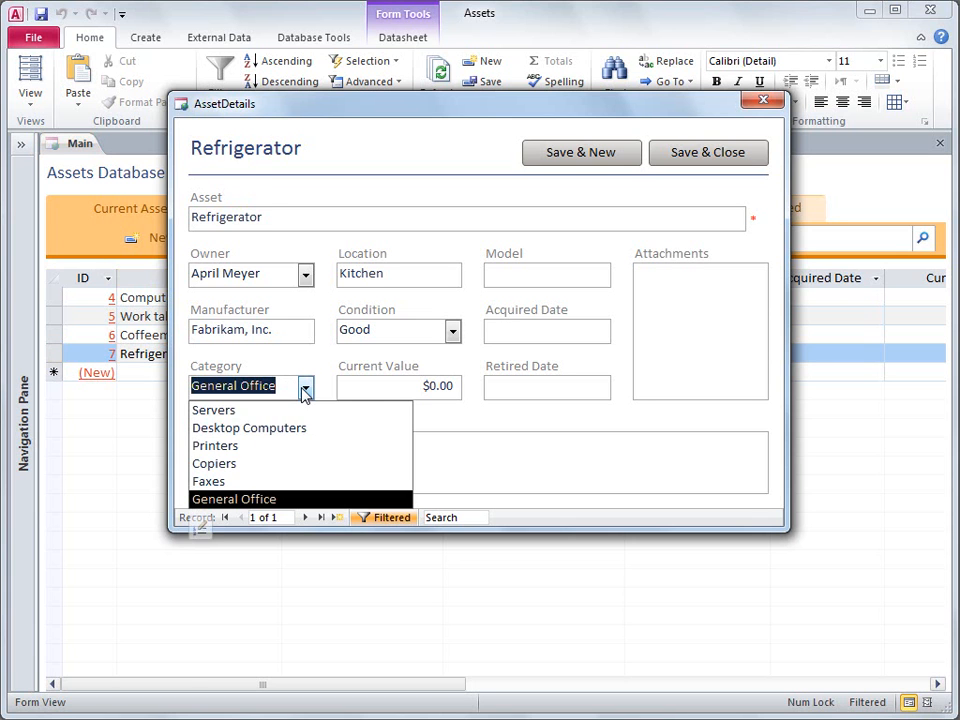
{"action": "left_click", "coordinate": [201, 526]}
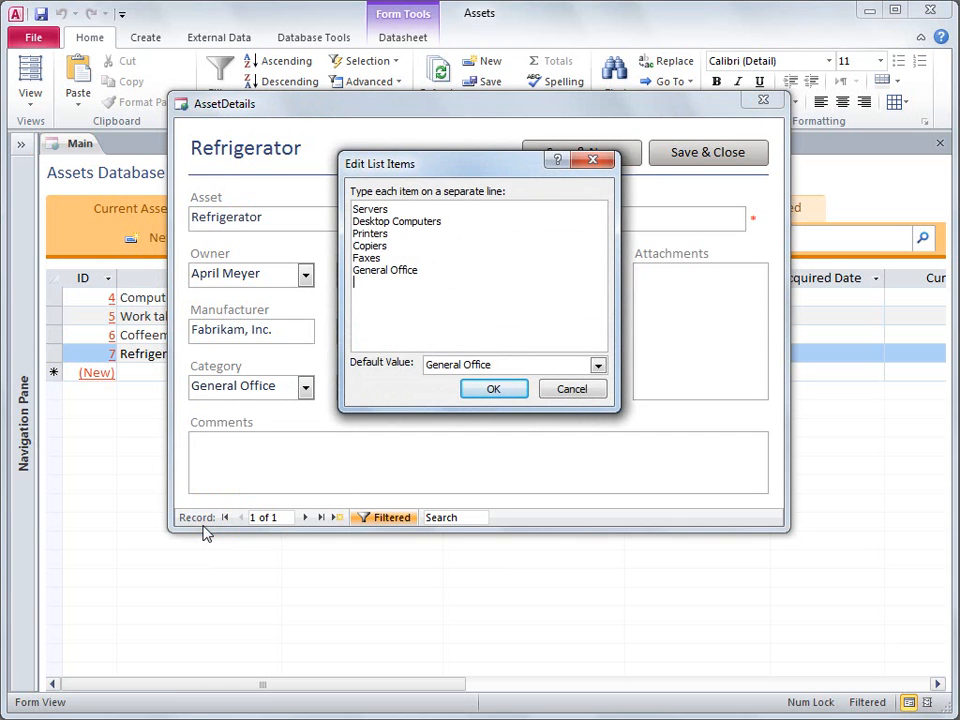
{"action": "type", "text": "Kitchen Equipment"}
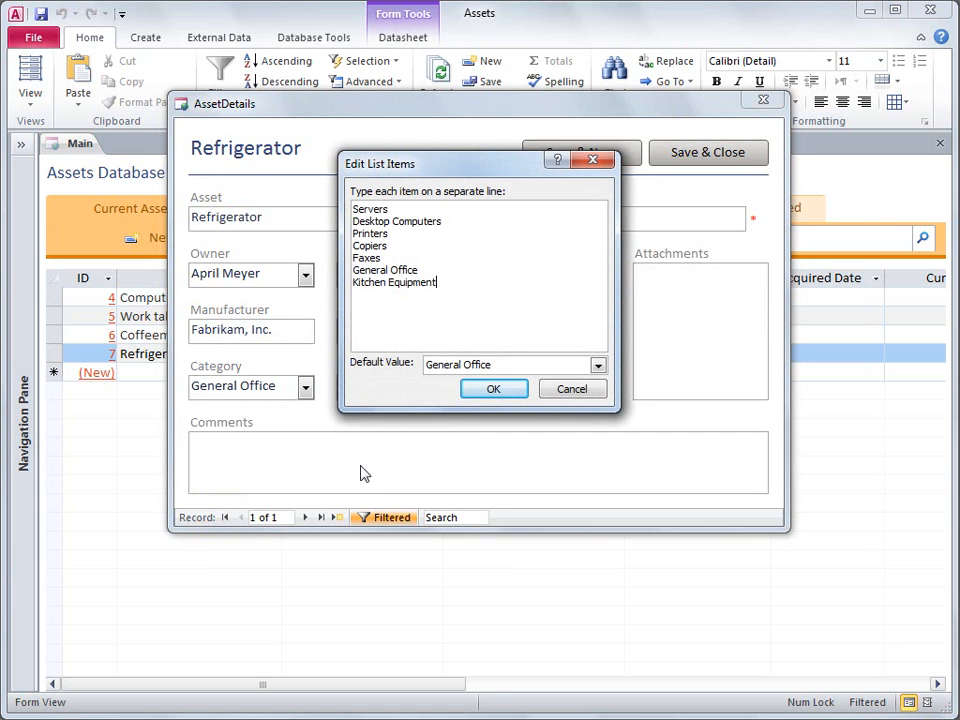
{"action": "left_click", "coordinate": [486, 393]}
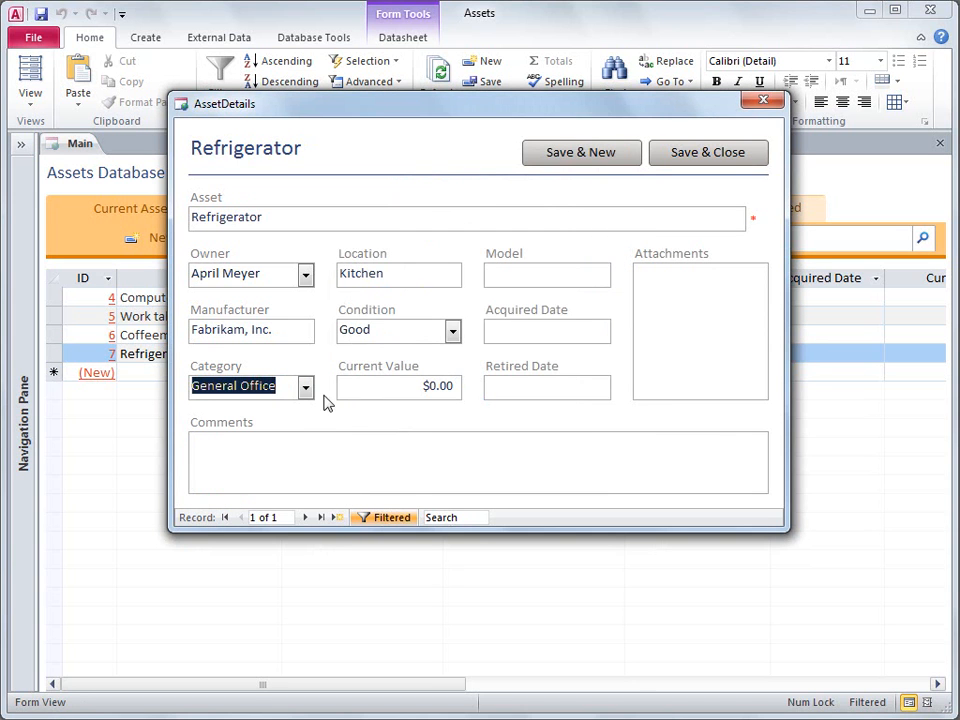
{"action": "left_click", "coordinate": [305, 387]}
{"action": "left_click", "coordinate": [285, 517]}
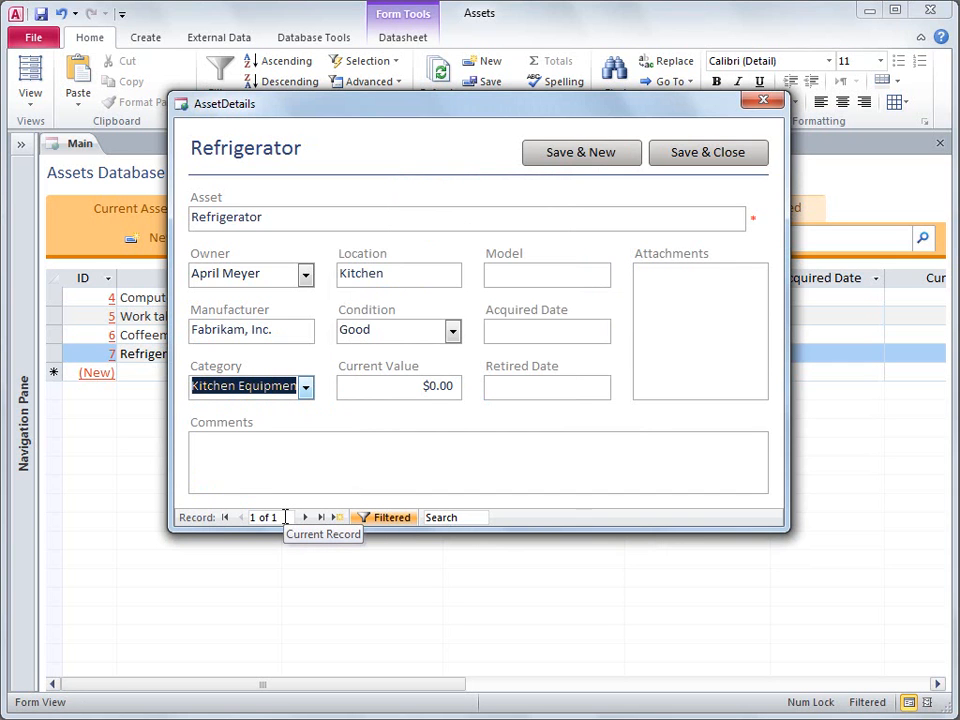
Step: Attach RefrigeratorListing.docx to the Refrigerator record, then save and close the record
{"action": "left_click", "coordinate": [695, 348]}
{"action": "double_click", "coordinate": [695, 348]}
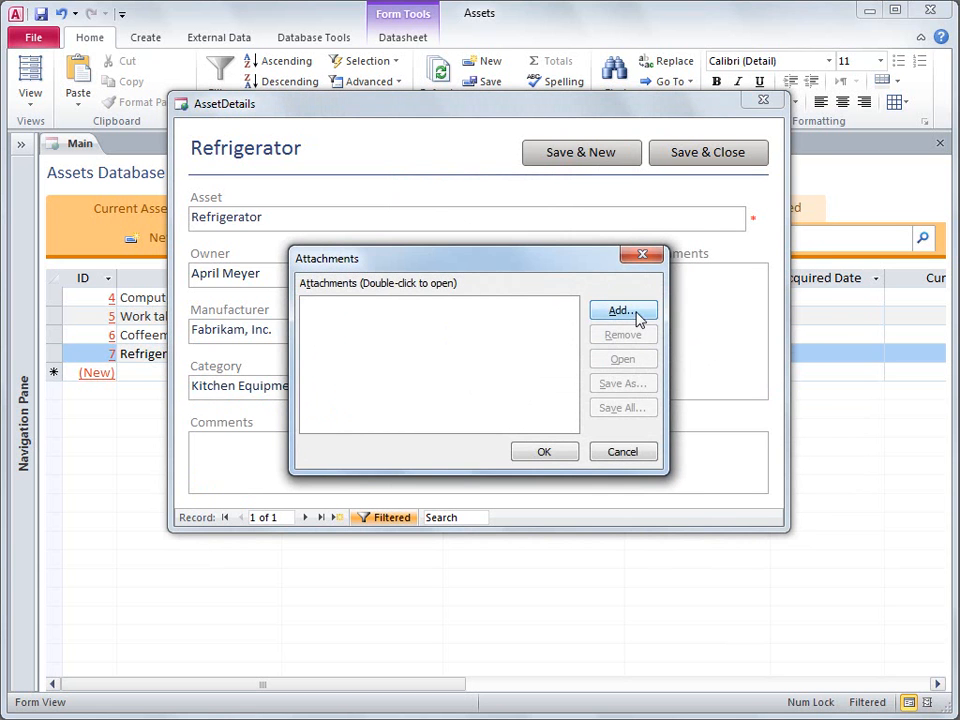
{"action": "left_click", "coordinate": [637, 315]}
{"action": "double_click", "coordinate": [468, 303]}
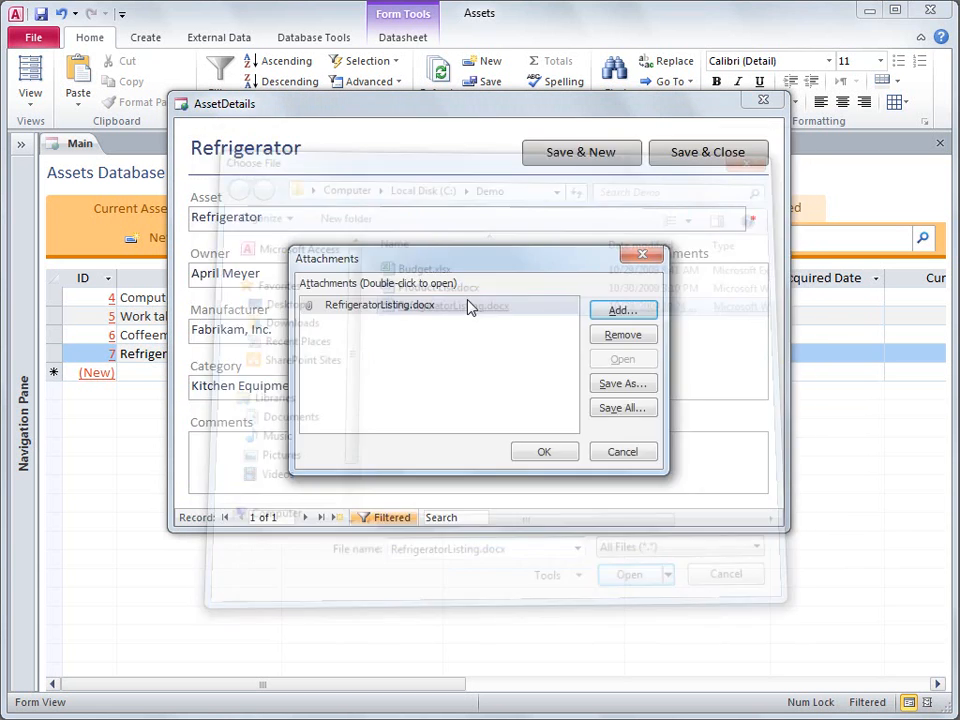
{"action": "left_click", "coordinate": [545, 453]}
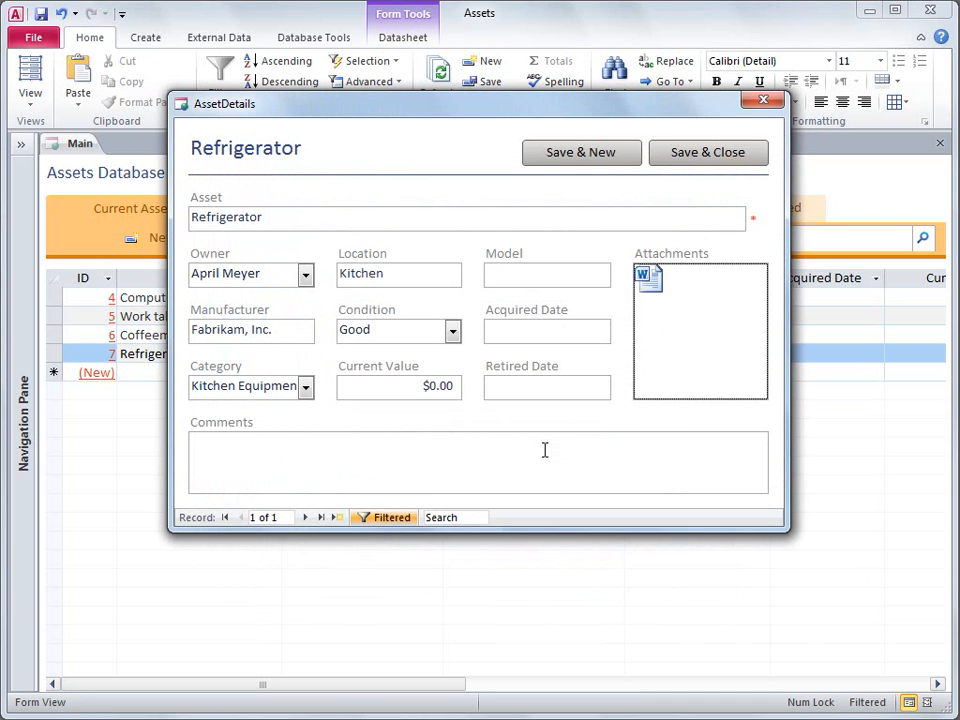
{"action": "left_click", "coordinate": [686, 164]}
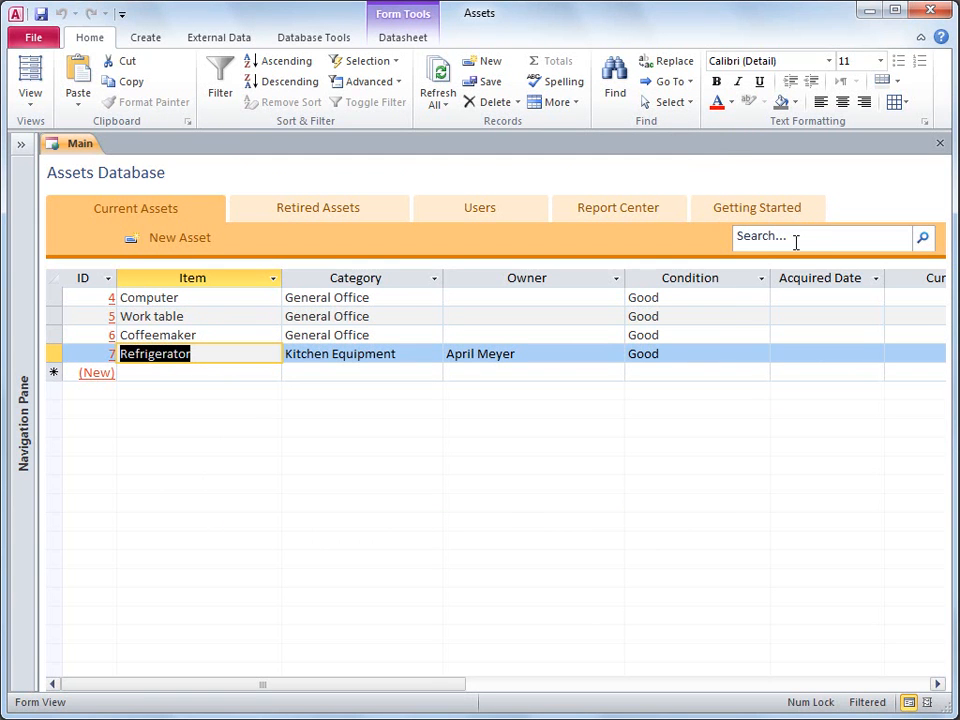
Step: Search the current assets for "table", and clear the search to list all assets again
{"action": "left_click_drag", "start_coordinate": [801, 238], "coordinate": [729, 242]}
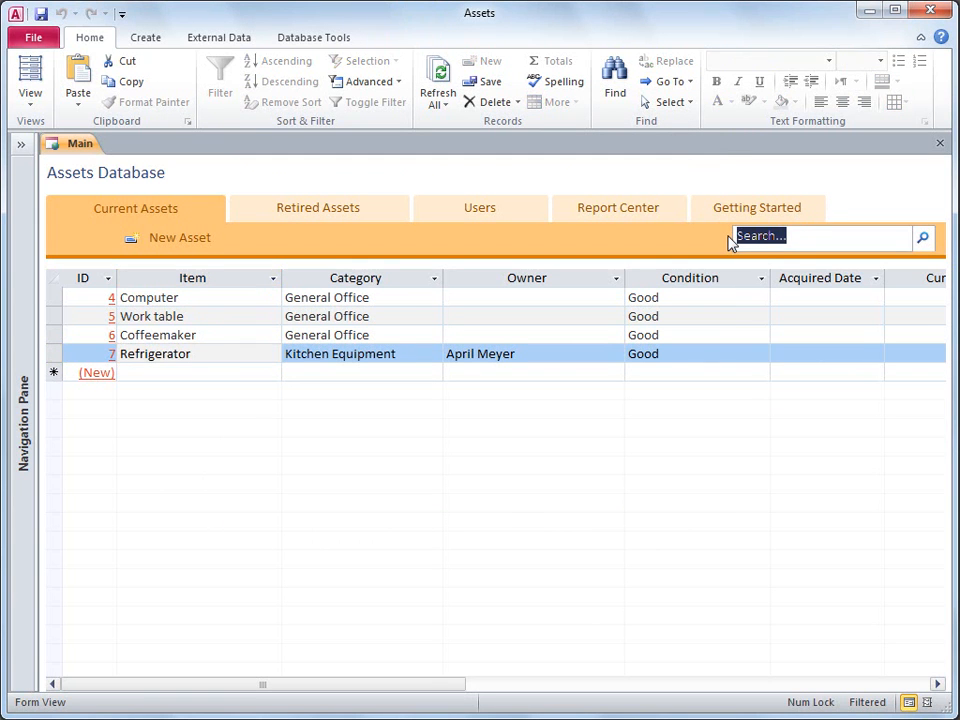
{"action": "type", "text": "table"}
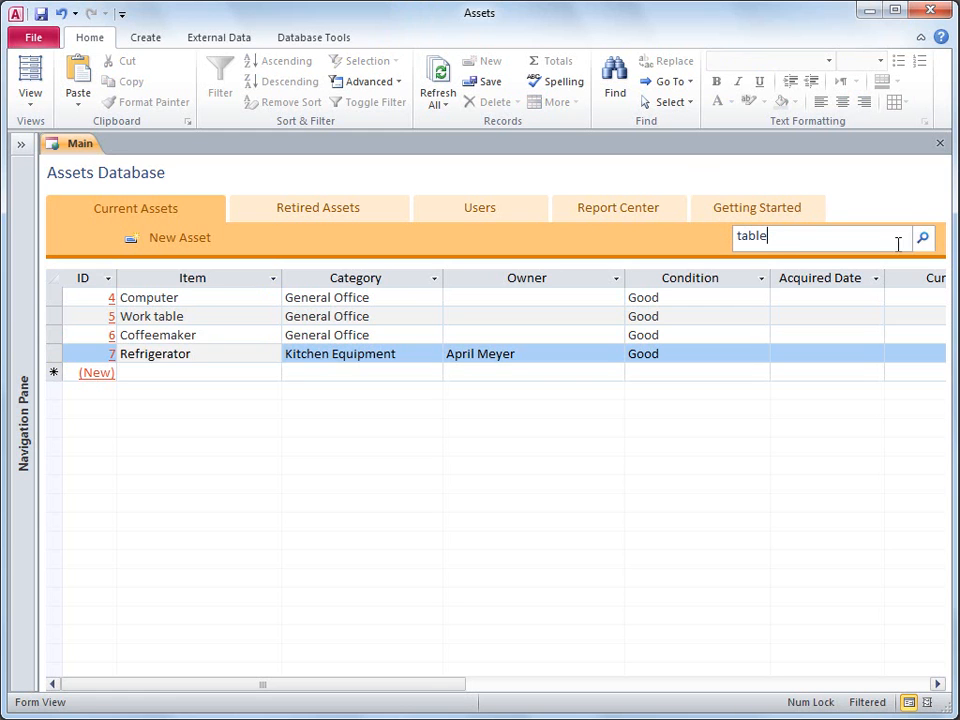
{"action": "left_click", "coordinate": [925, 243]}
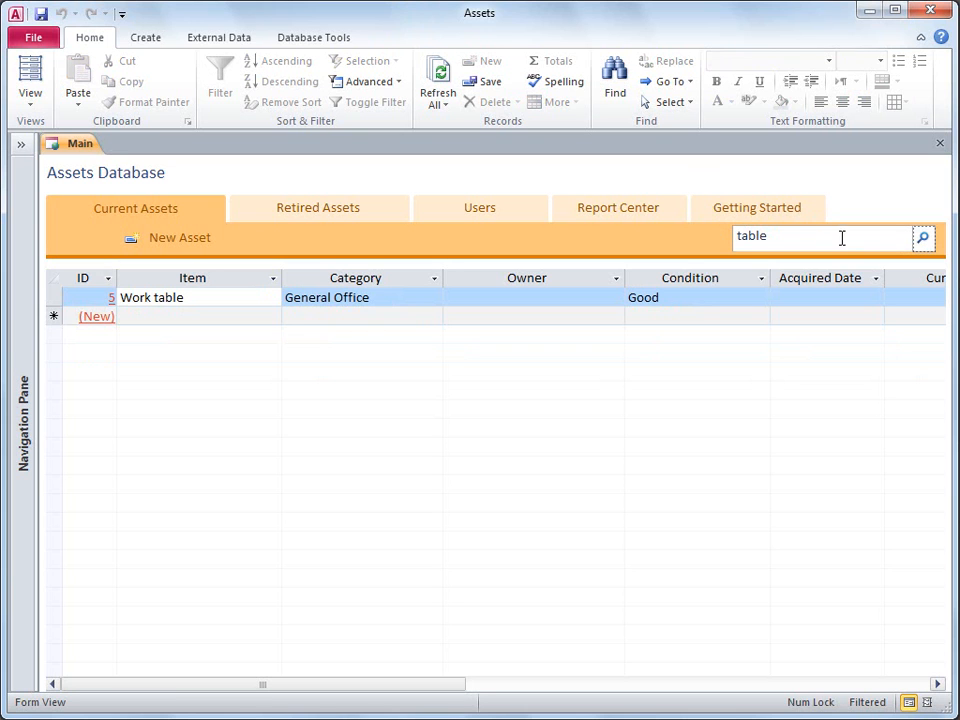
{"action": "left_click_drag", "start_coordinate": [842, 238], "coordinate": [722, 231]}
{"action": "key", "text": "Delete"}
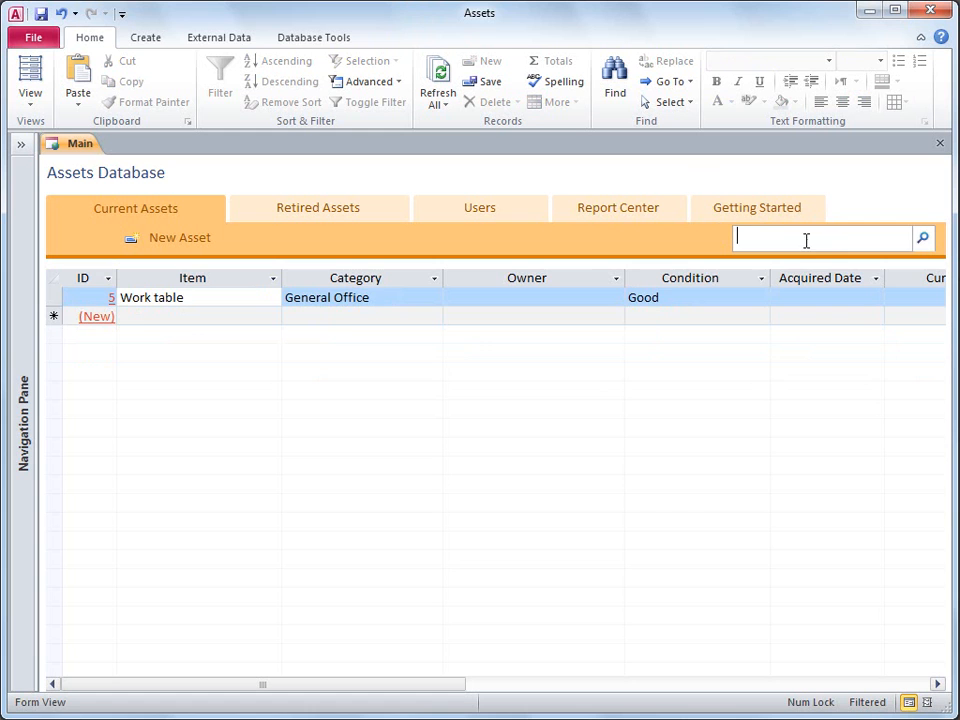
{"action": "left_click", "coordinate": [922, 238]}
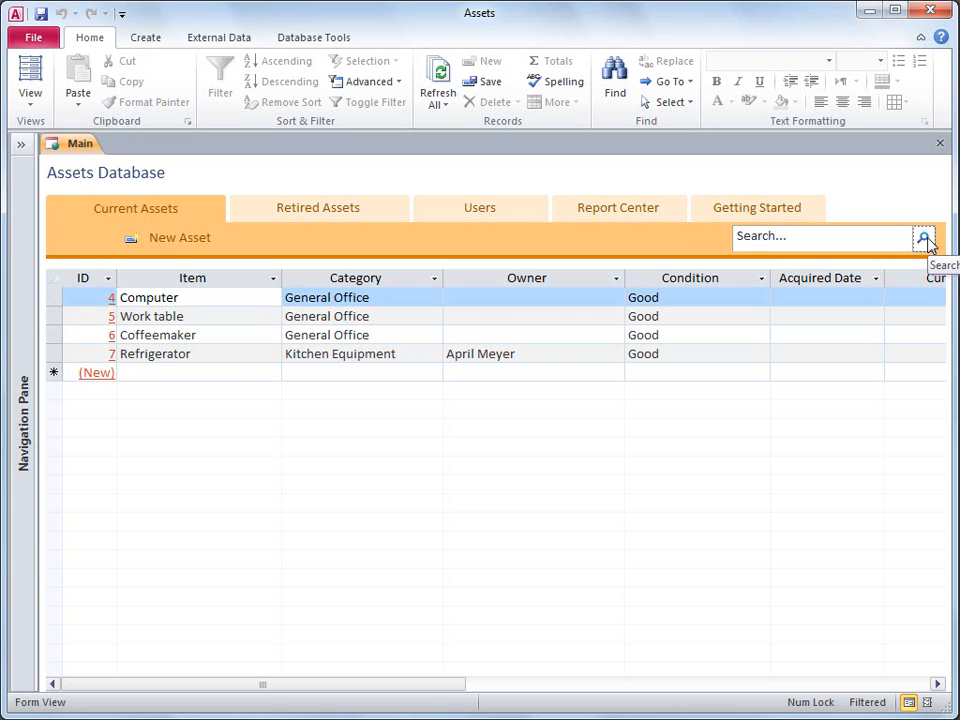
Step: Set the Coffeemaker's retired date to 11/10/2009, and save and close its record
{"action": "left_click", "coordinate": [268, 335]}
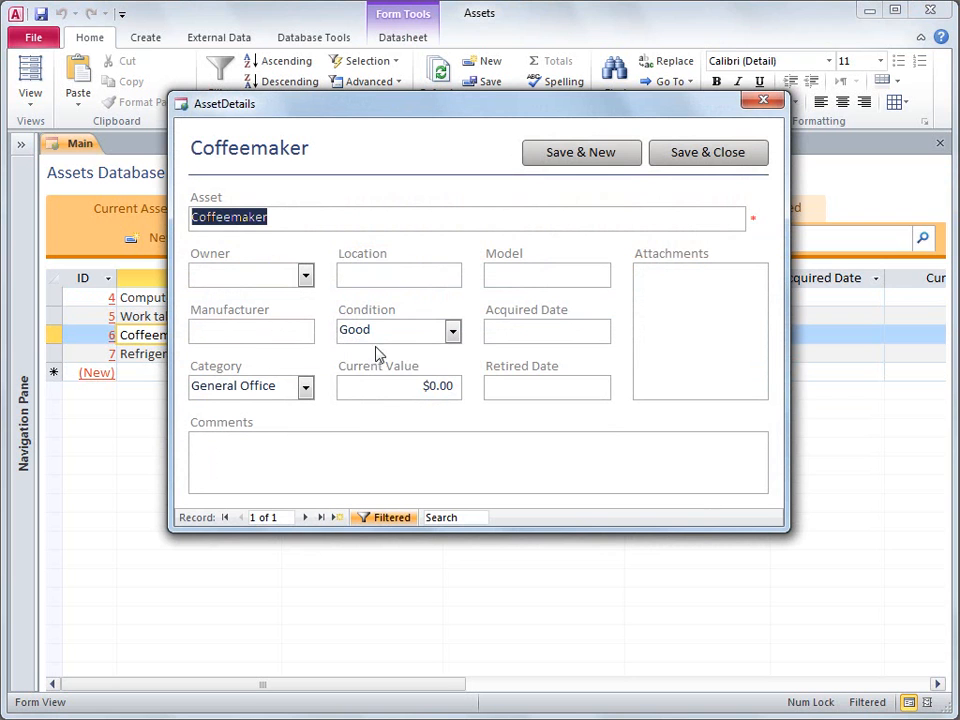
{"action": "left_click", "coordinate": [522, 382]}
{"action": "left_click", "coordinate": [619, 384]}
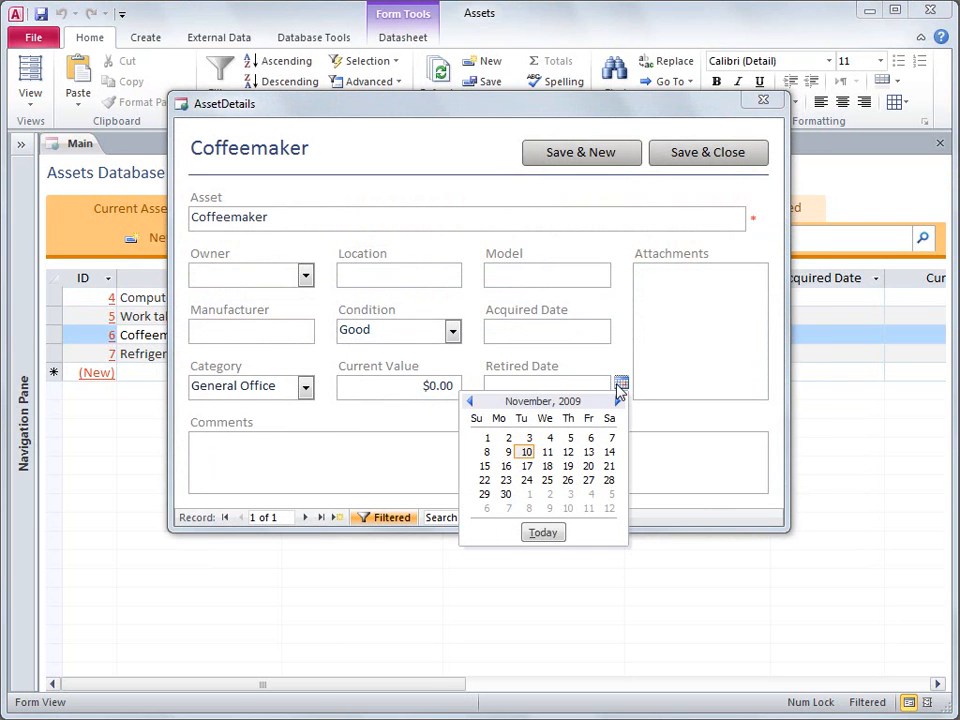
{"action": "left_click", "coordinate": [526, 452]}
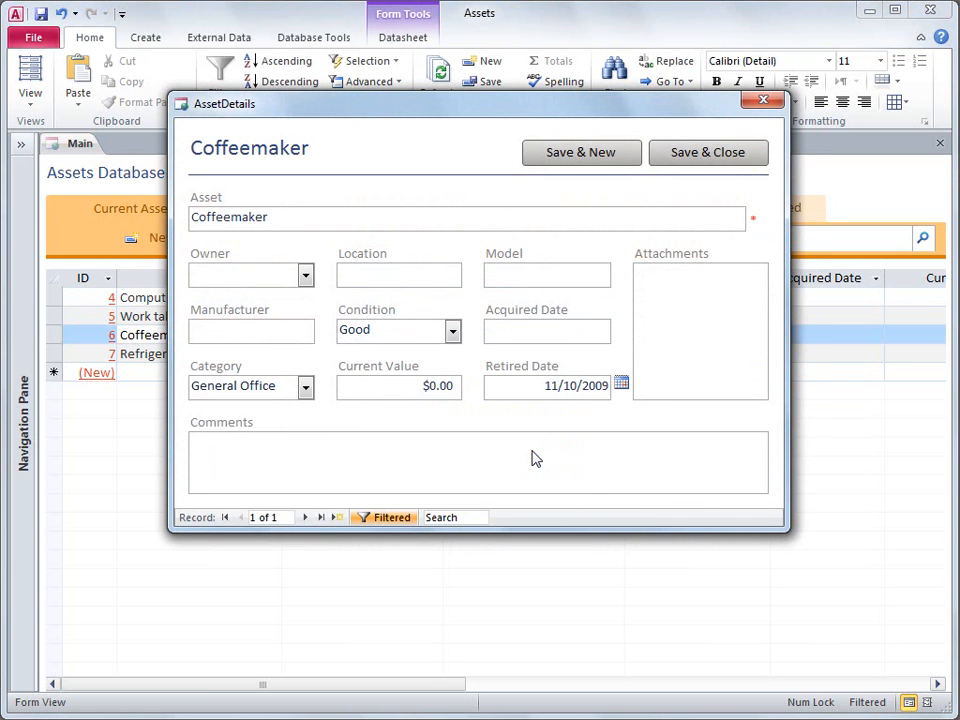
{"action": "left_click", "coordinate": [668, 154]}
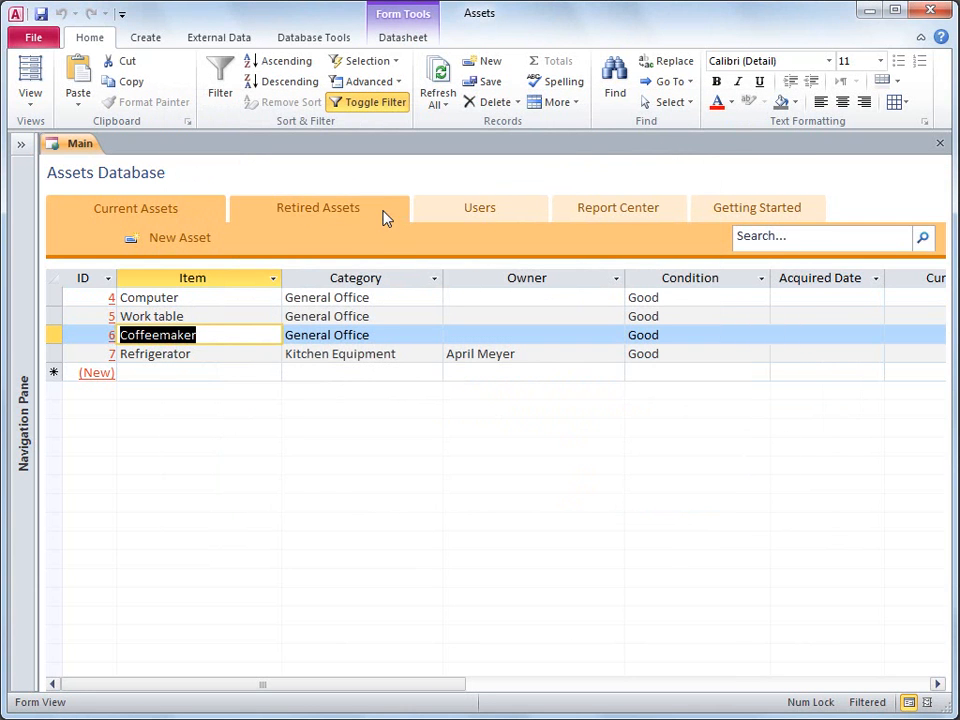
Step: Compare the list of retired assets with the list of current assets
{"action": "left_click", "coordinate": [383, 216]}
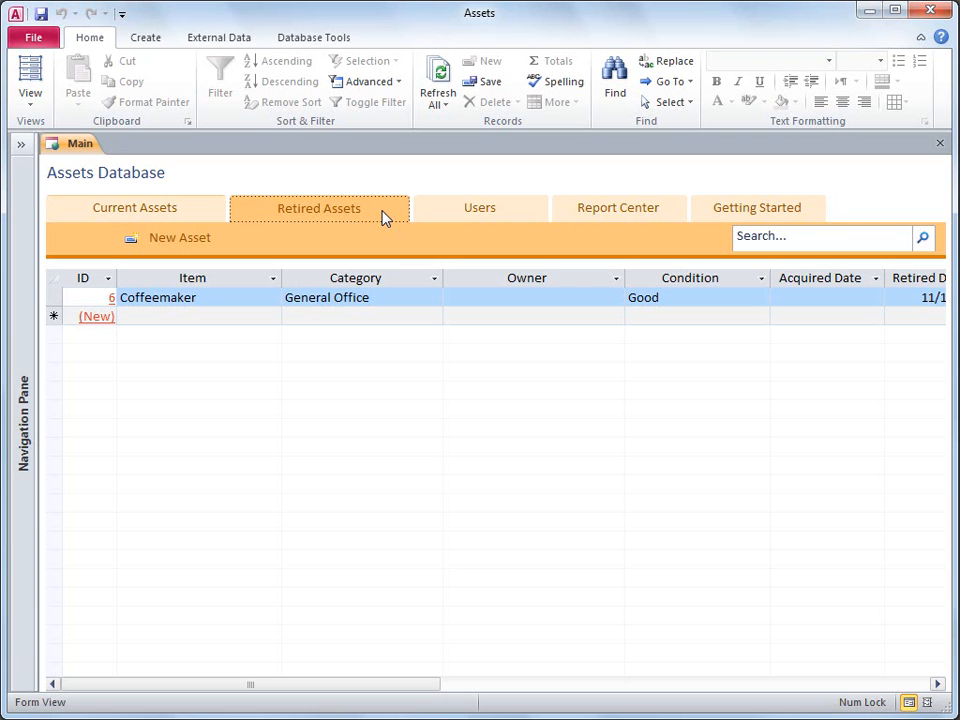
{"action": "left_click", "coordinate": [220, 213]}
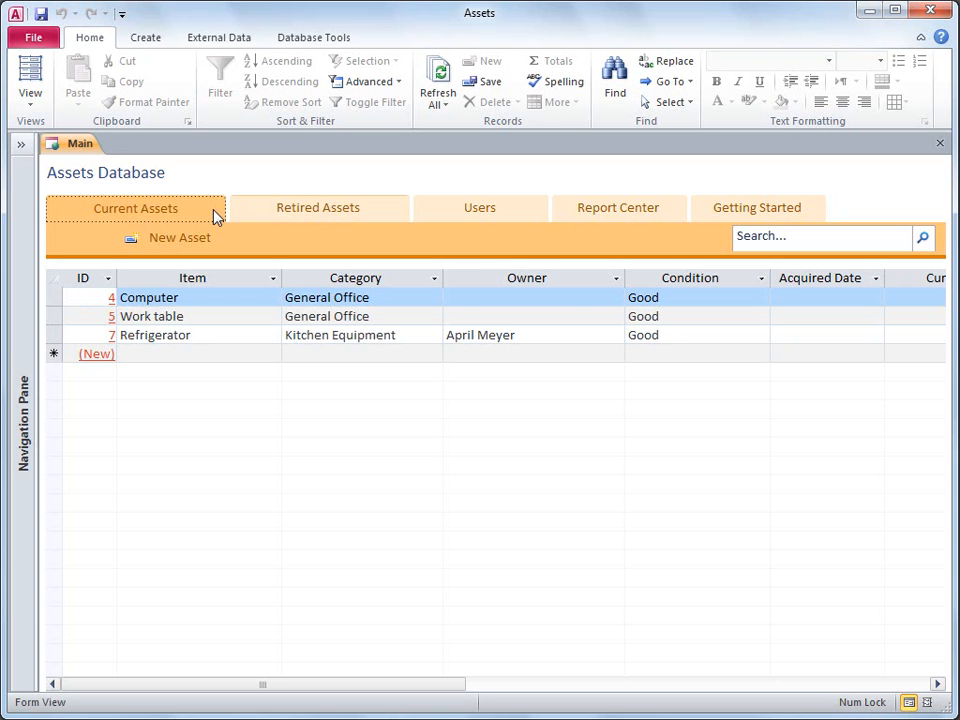
{"action": "left_click", "coordinate": [372, 215]}
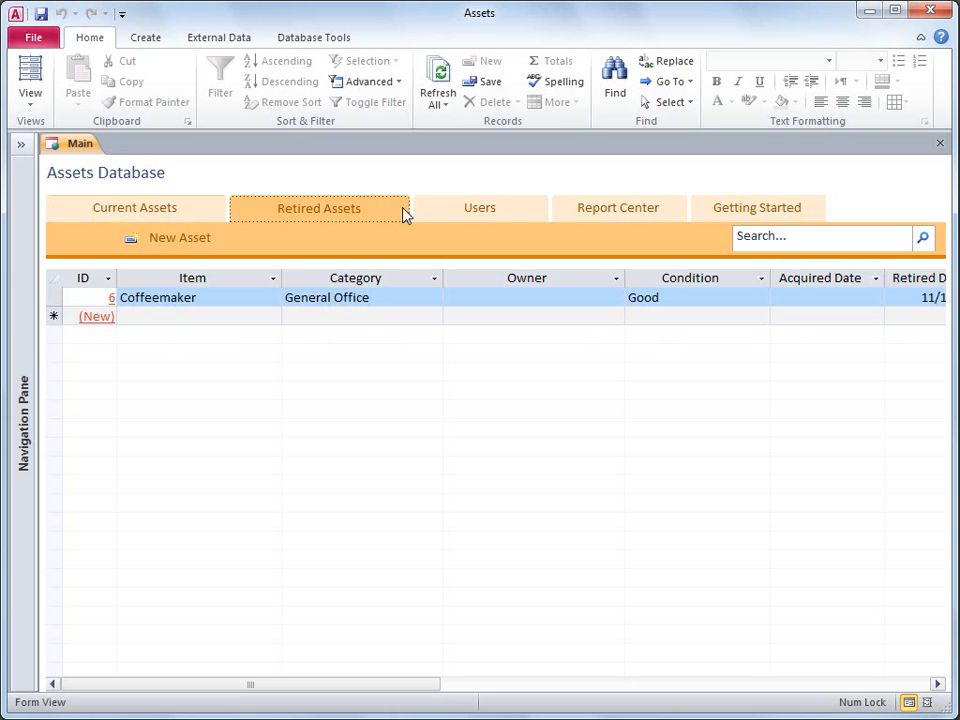
Step: View the Asset List, Assets by Category and Retired Assets reports in the Report Center
{"action": "left_click", "coordinate": [434, 212]}
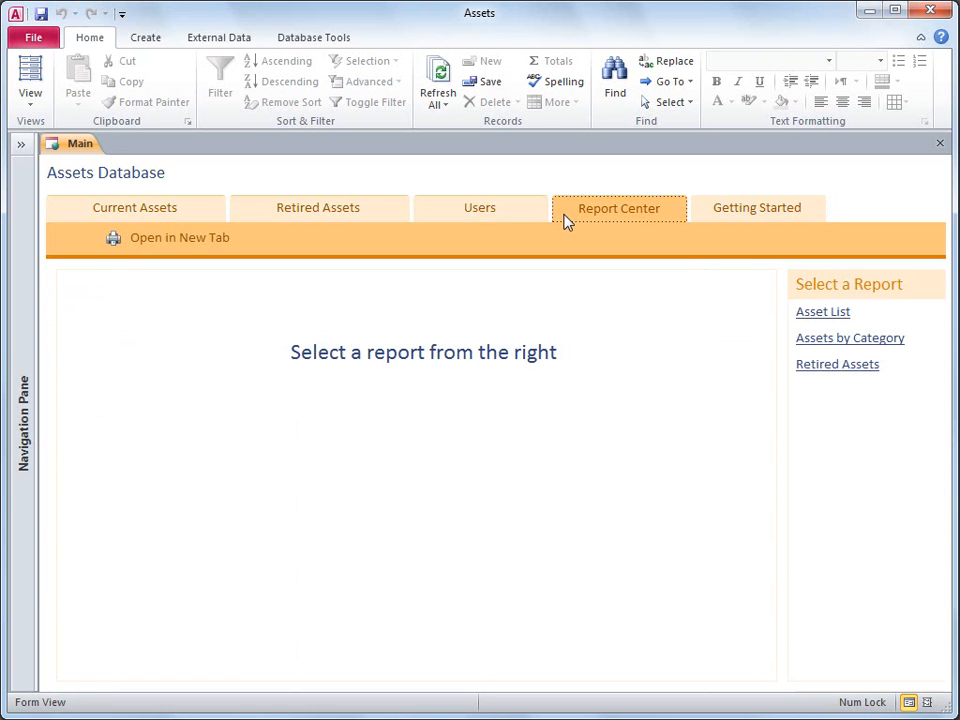
{"action": "left_click", "coordinate": [814, 316]}
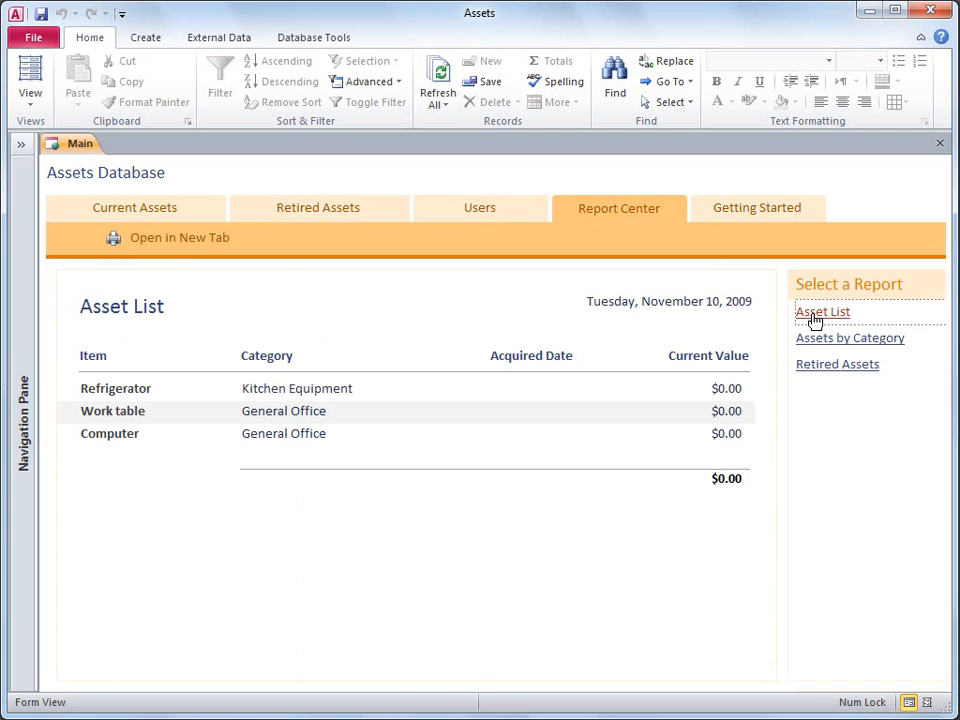
{"action": "left_click", "coordinate": [815, 341]}
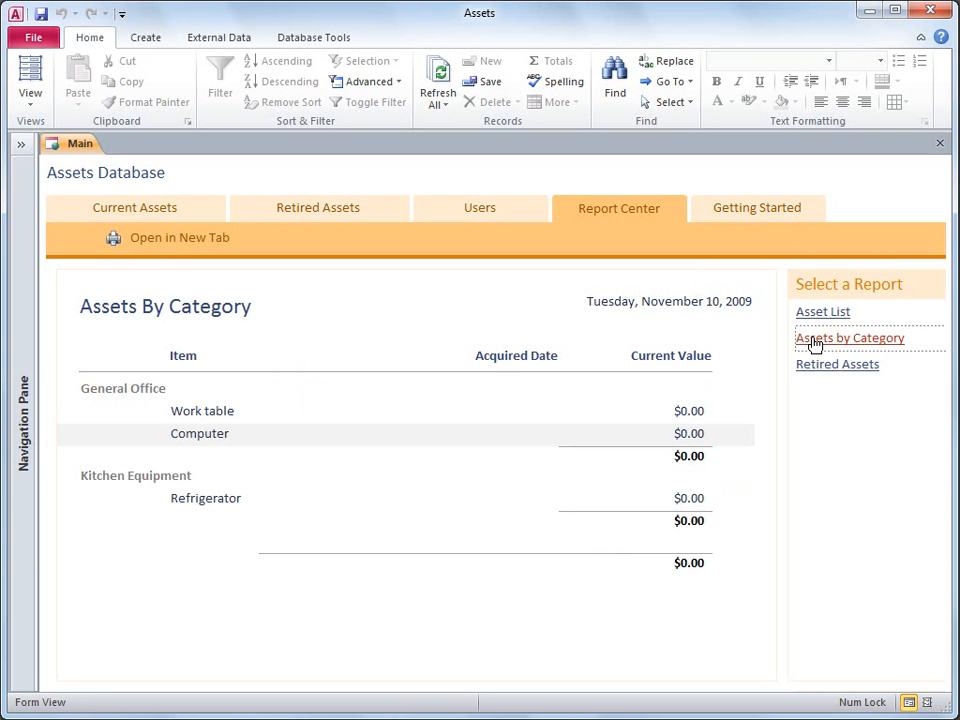
{"action": "left_click", "coordinate": [812, 368]}
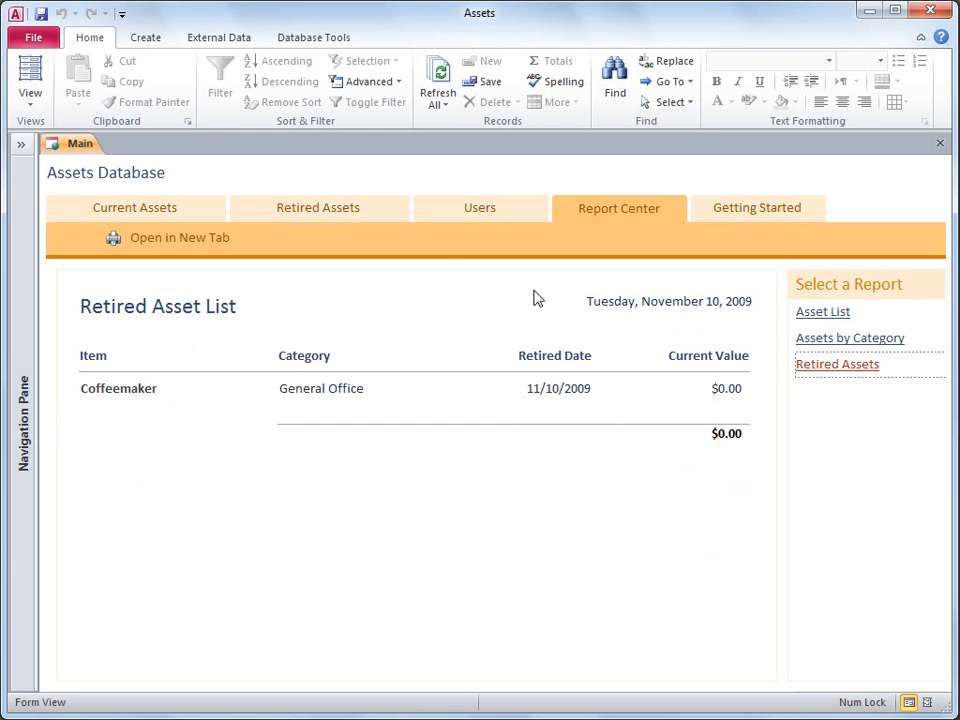
Step: Open the Retired Assets report on its own, view the available print options, and close the report
{"action": "left_click", "coordinate": [208, 238]}
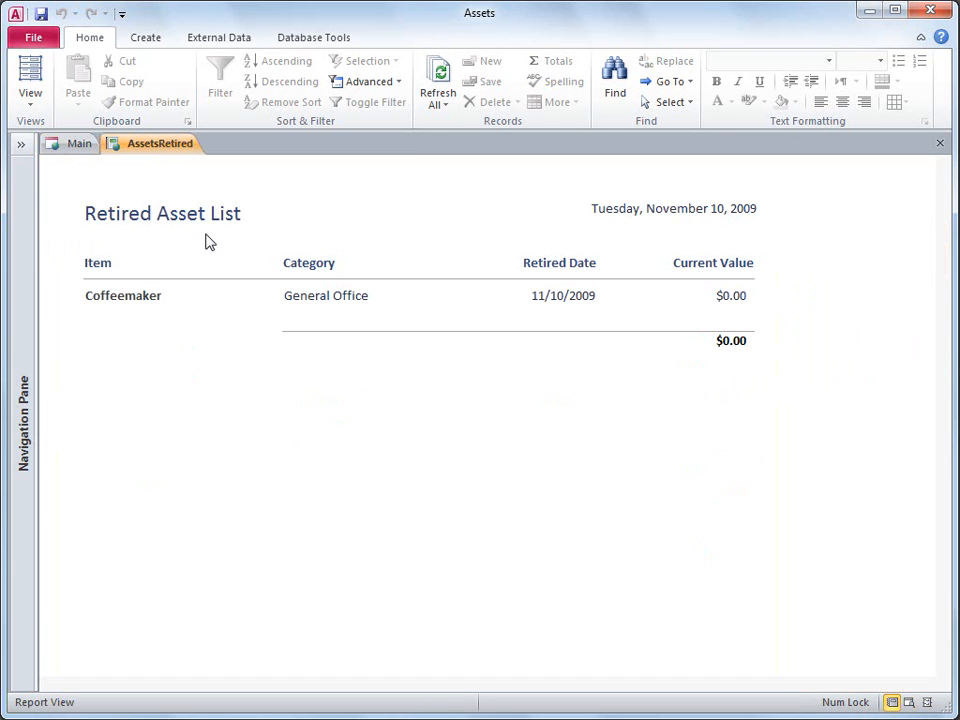
{"action": "left_click", "coordinate": [52, 38]}
{"action": "left_click", "coordinate": [100, 313]}
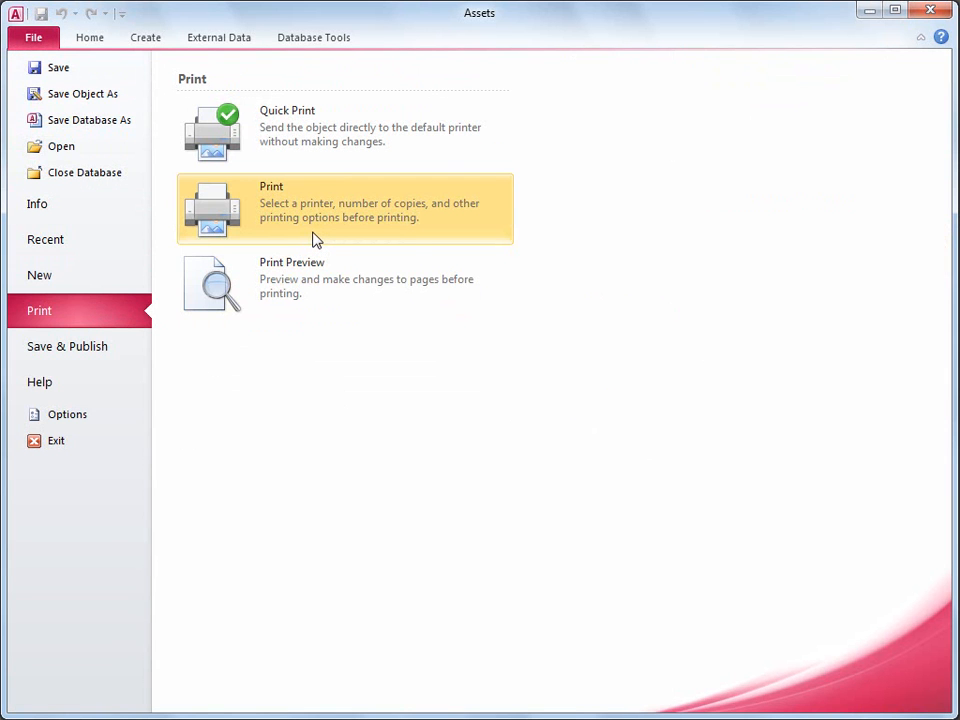
{"action": "left_click", "coordinate": [51, 41]}
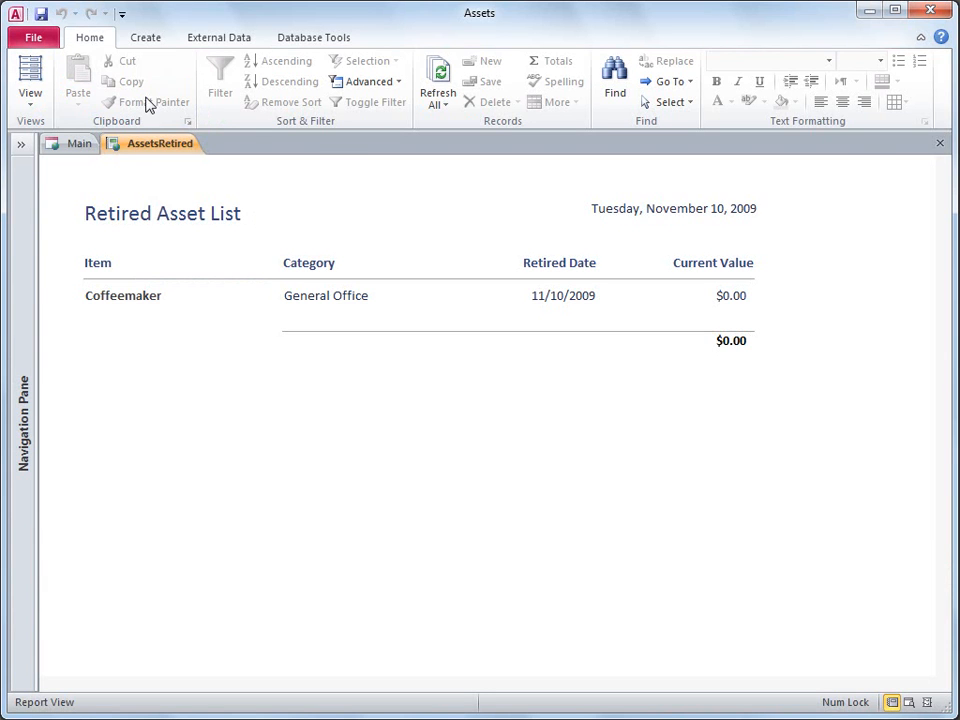
{"action": "left_click", "coordinate": [939, 143]}
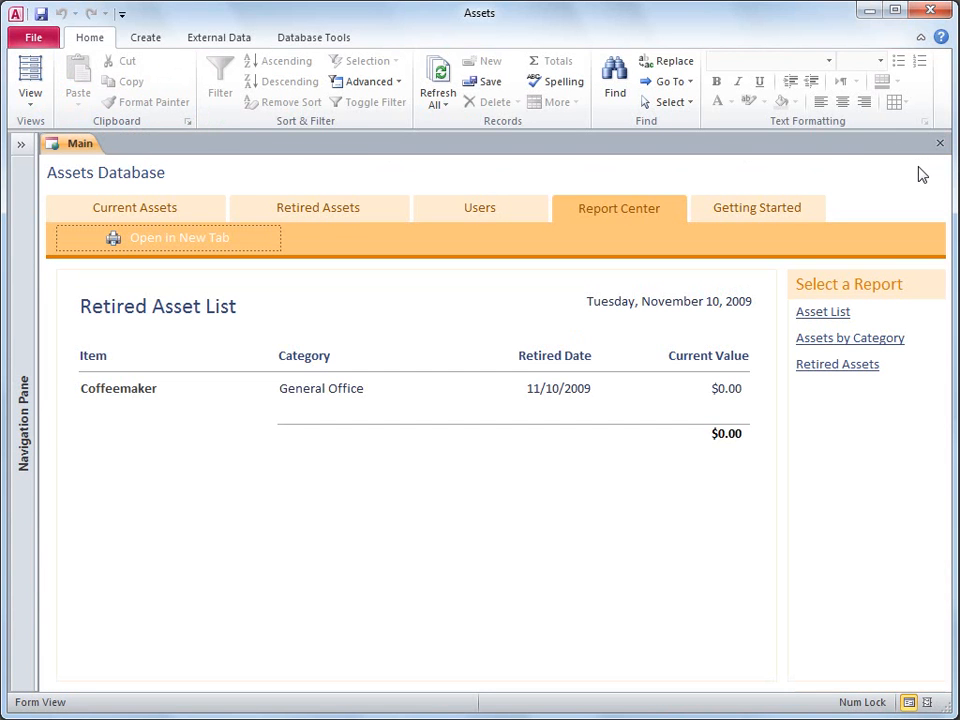
{"action": "left_click", "coordinate": [49, 40]}
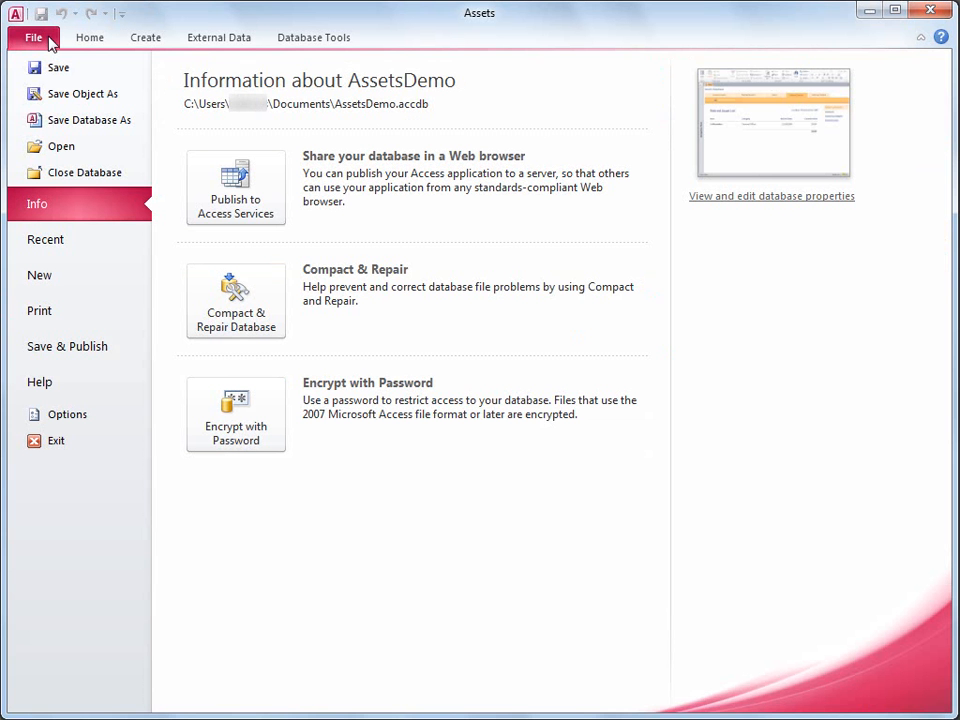
{"action": "left_click", "coordinate": [268, 178]}
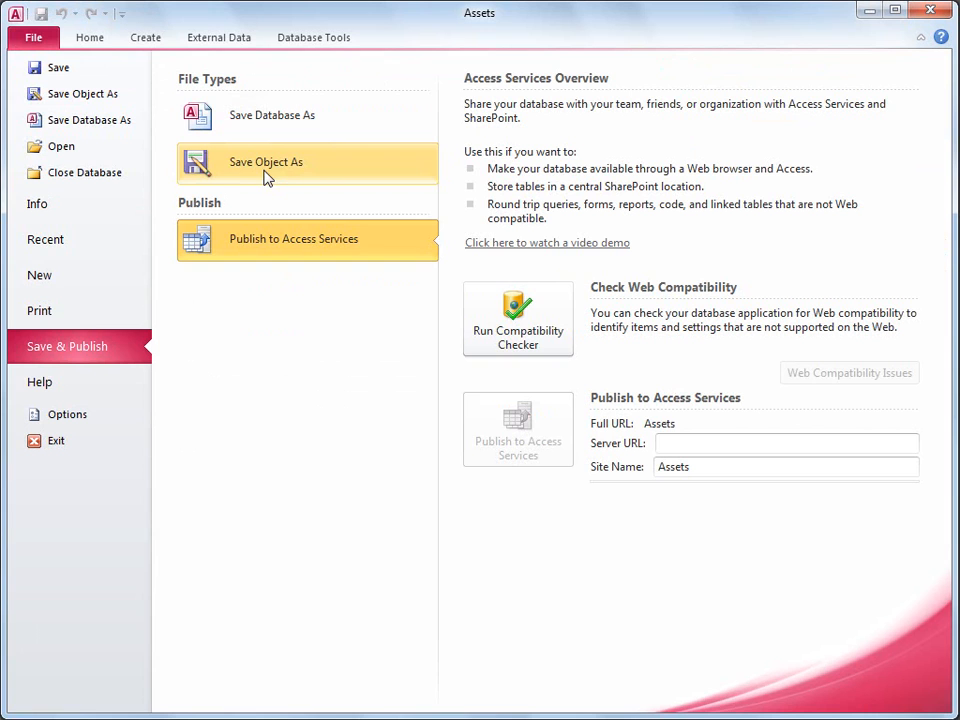
{"action": "left_click", "coordinate": [699, 441]}
{"action": "type", "text": "http://M"}
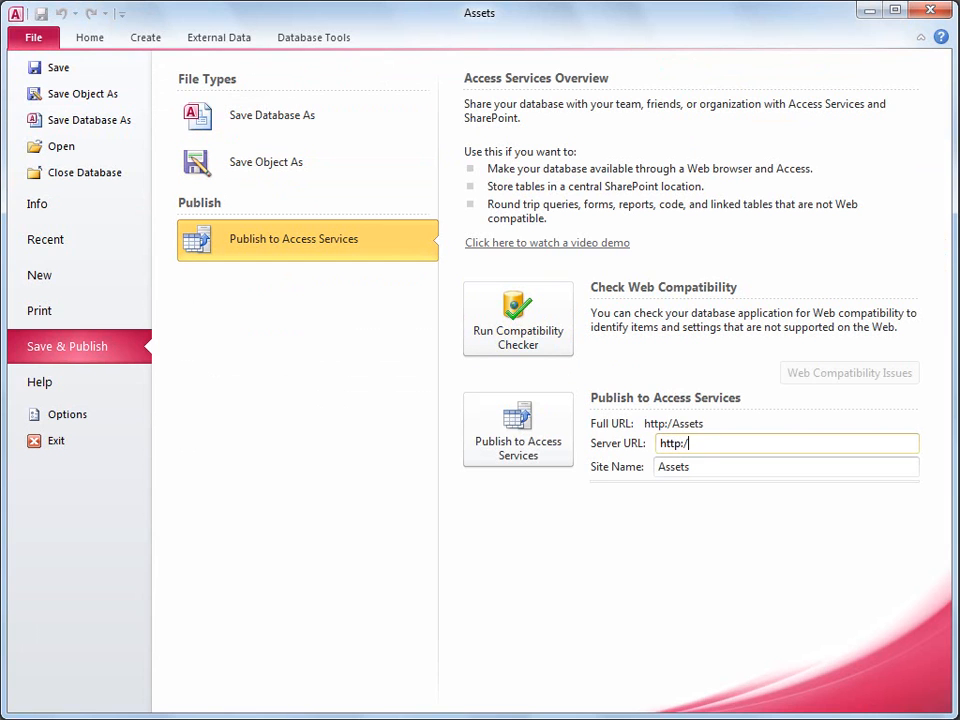
{"action": "type", "text": "yServer"}
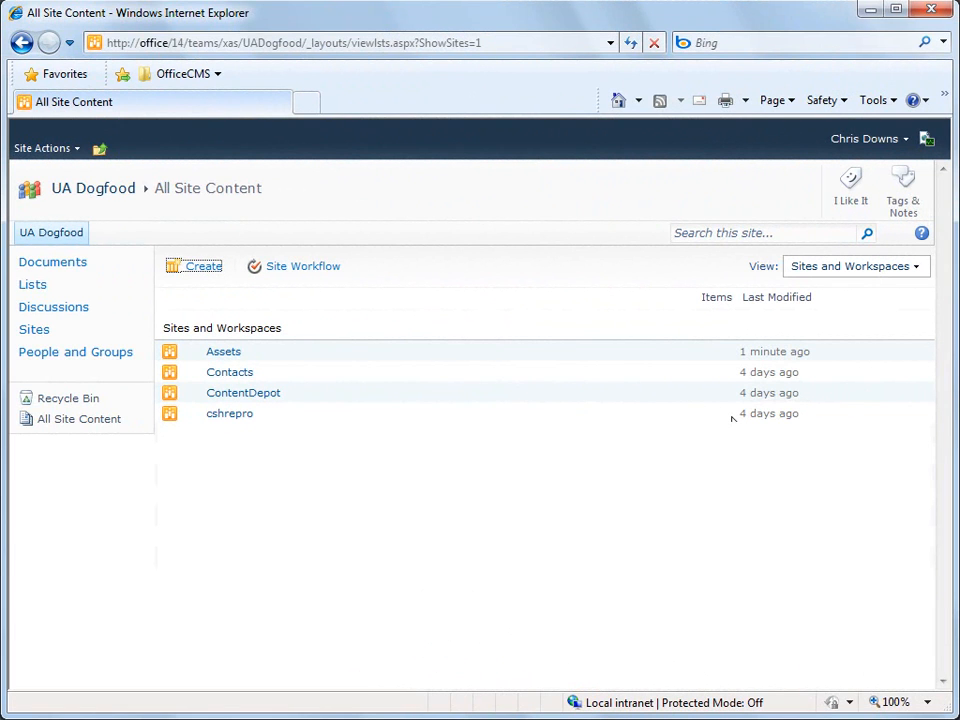
Step: In Internet Explorer, create a site from the Assets Web Database template with MyAssets as both title and URL name
{"action": "left_click", "coordinate": [211, 273]}
{"action": "left_click_drag", "start_coordinate": [666, 358], "coordinate": [668, 397]}
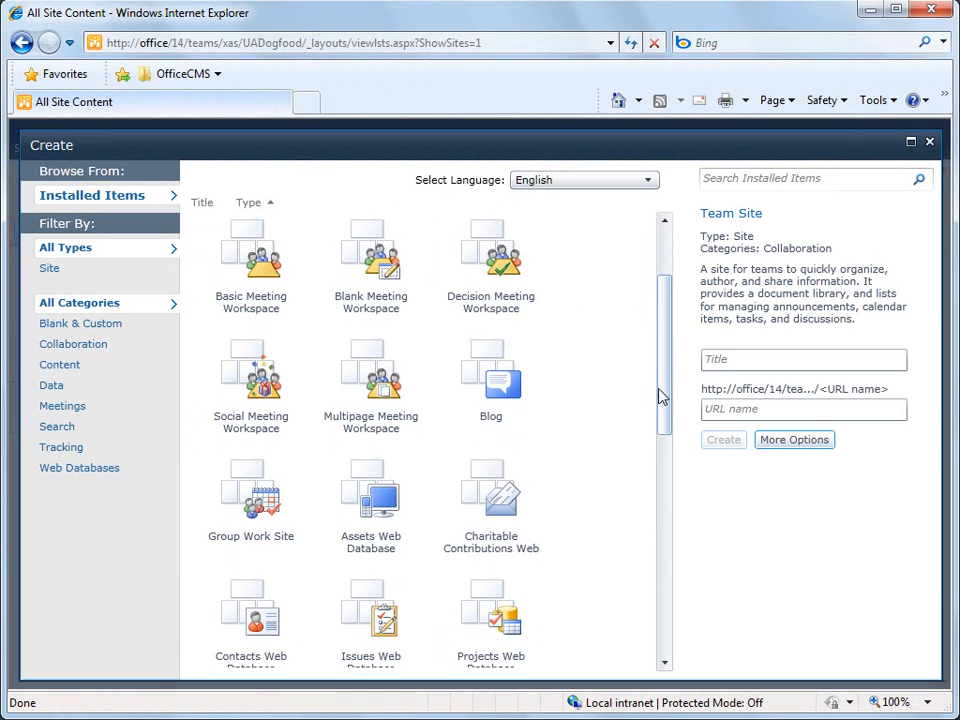
{"action": "left_click", "coordinate": [416, 469]}
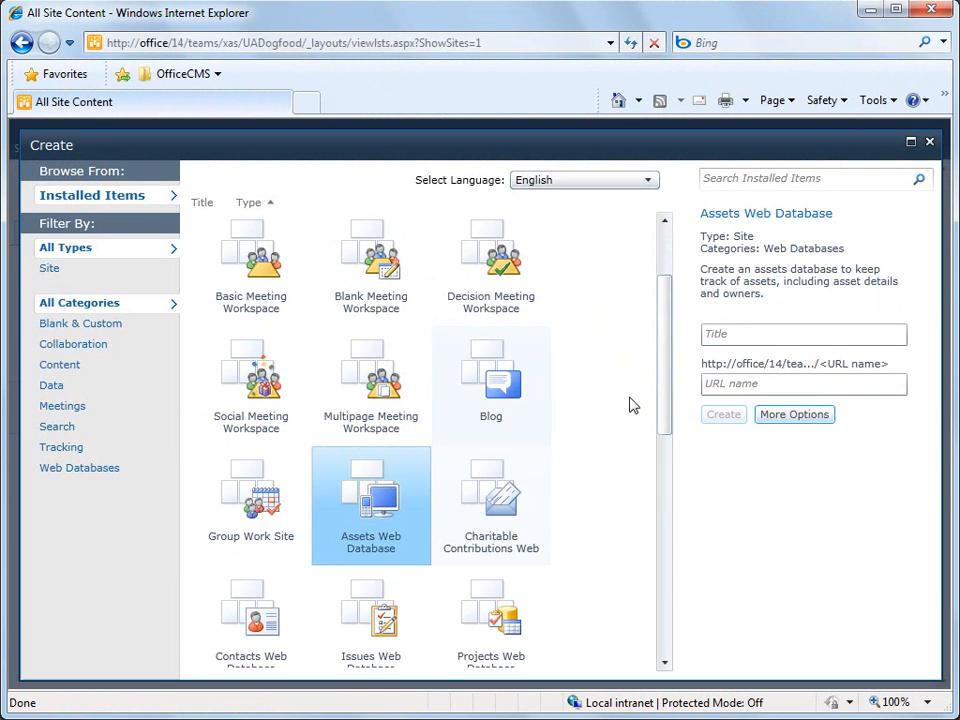
{"action": "left_click", "coordinate": [742, 336]}
{"action": "type", "text": "MyAssets"}
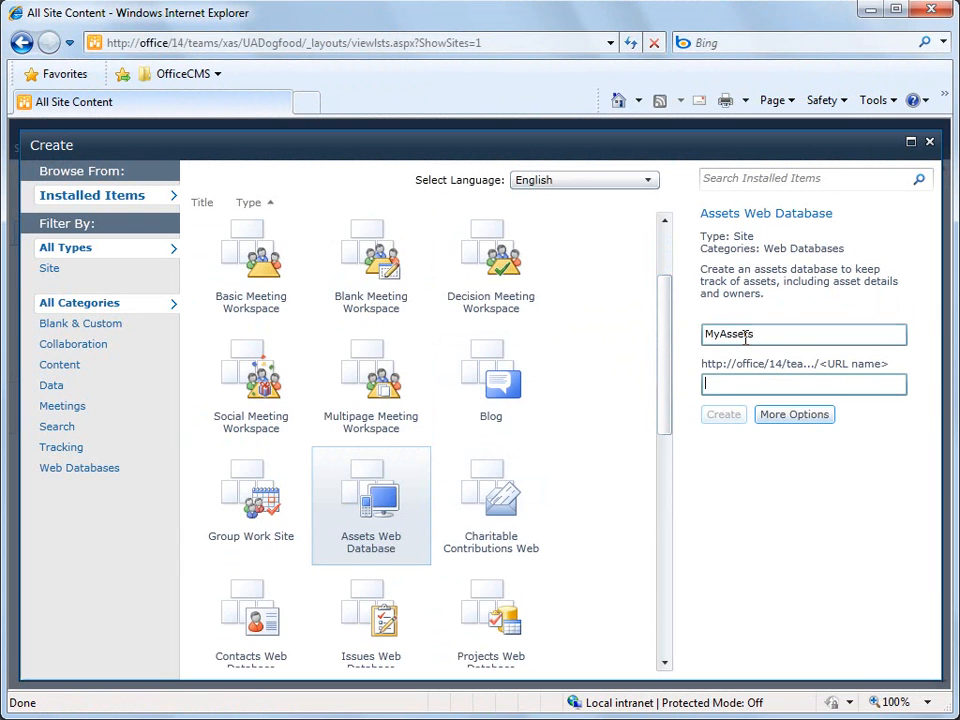
{"action": "key", "text": "Tab"}
{"action": "type", "text": "MyAssets"}
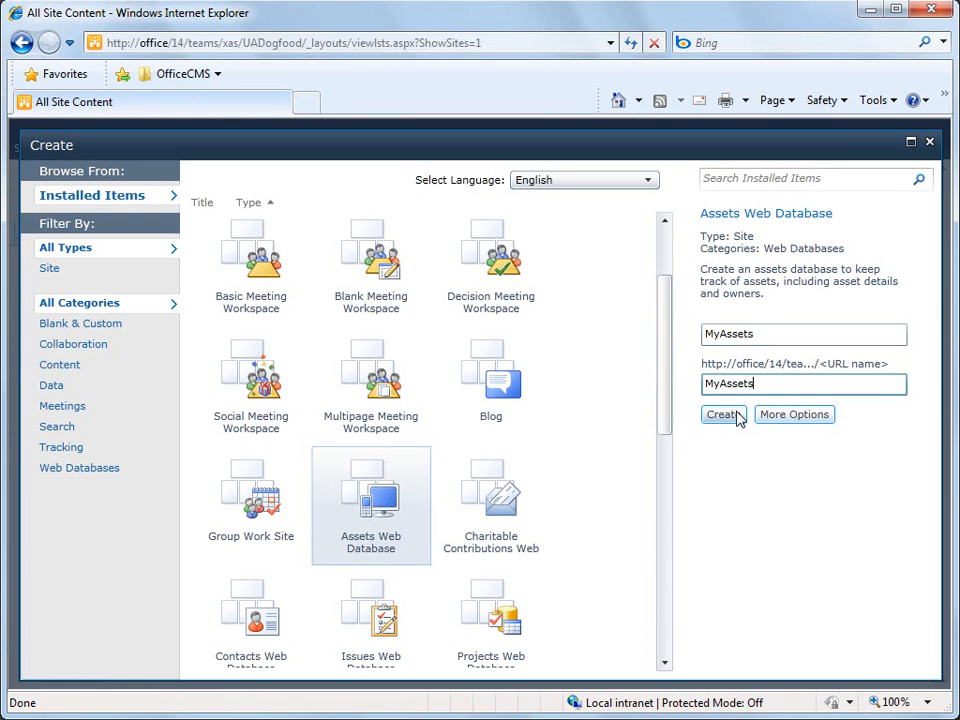
{"action": "left_click", "coordinate": [722, 414]}
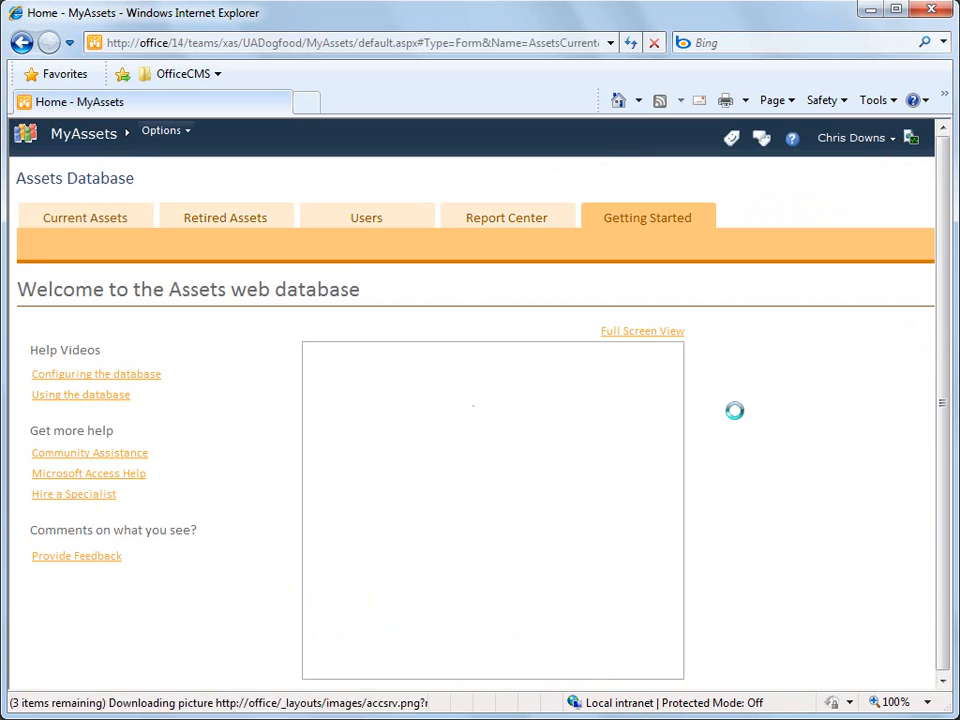
Step: View the current and retired asset lists of the MyAssets site and show its options
{"action": "left_click", "coordinate": [133, 218]}
{"action": "left_click", "coordinate": [183, 219]}
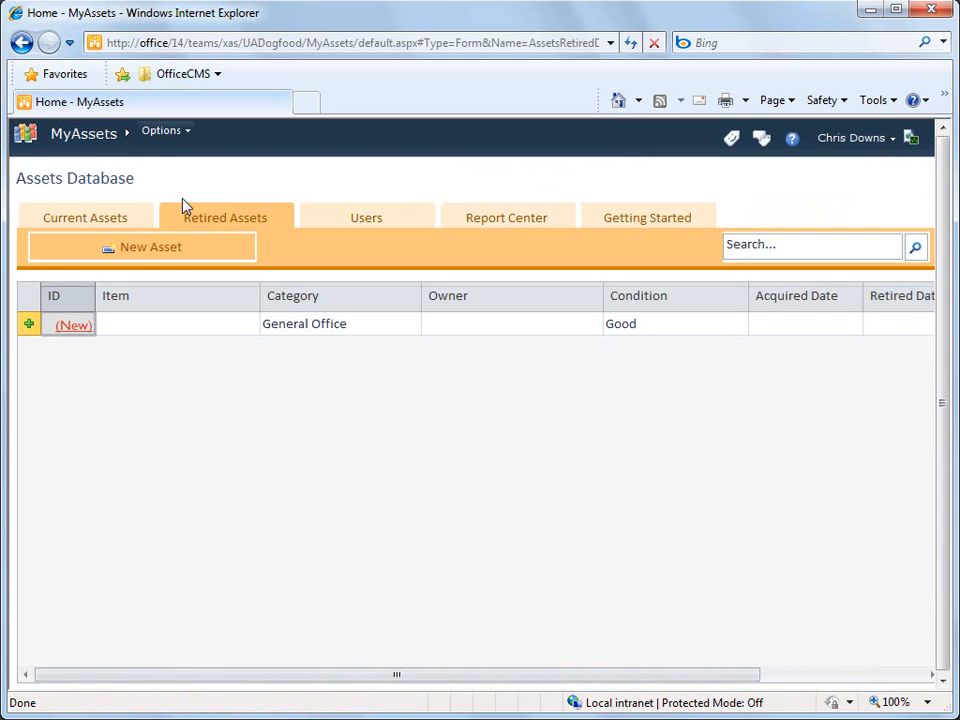
{"action": "left_click", "coordinate": [190, 134]}
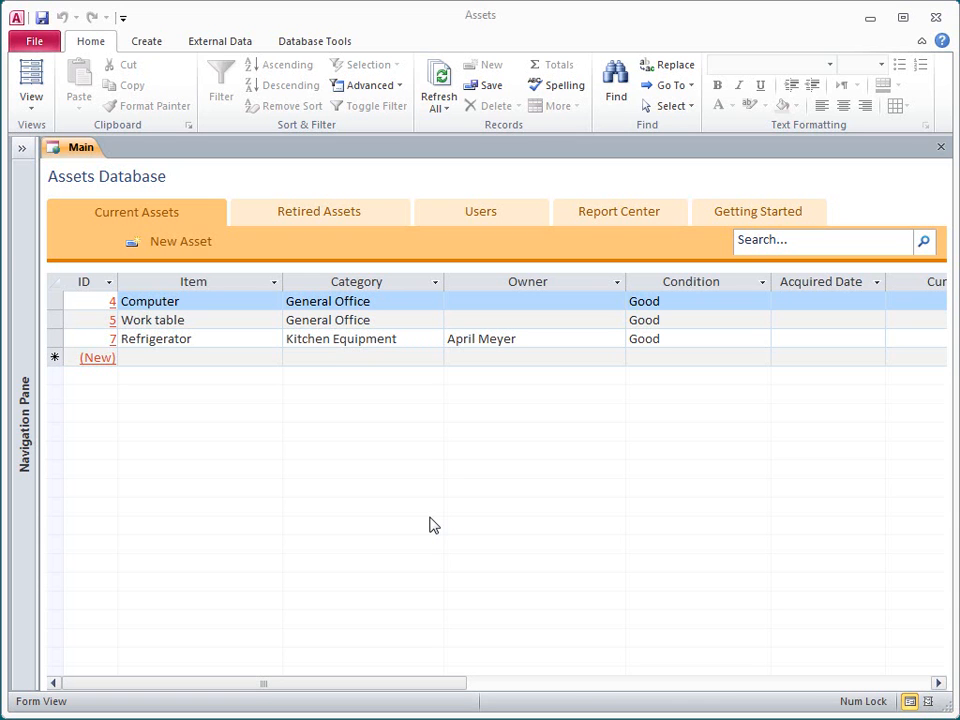
Step: Back in Access, check the Current Value column, close the Main form and open the Assets table
{"action": "left_click_drag", "start_coordinate": [392, 690], "coordinate": [568, 693]}
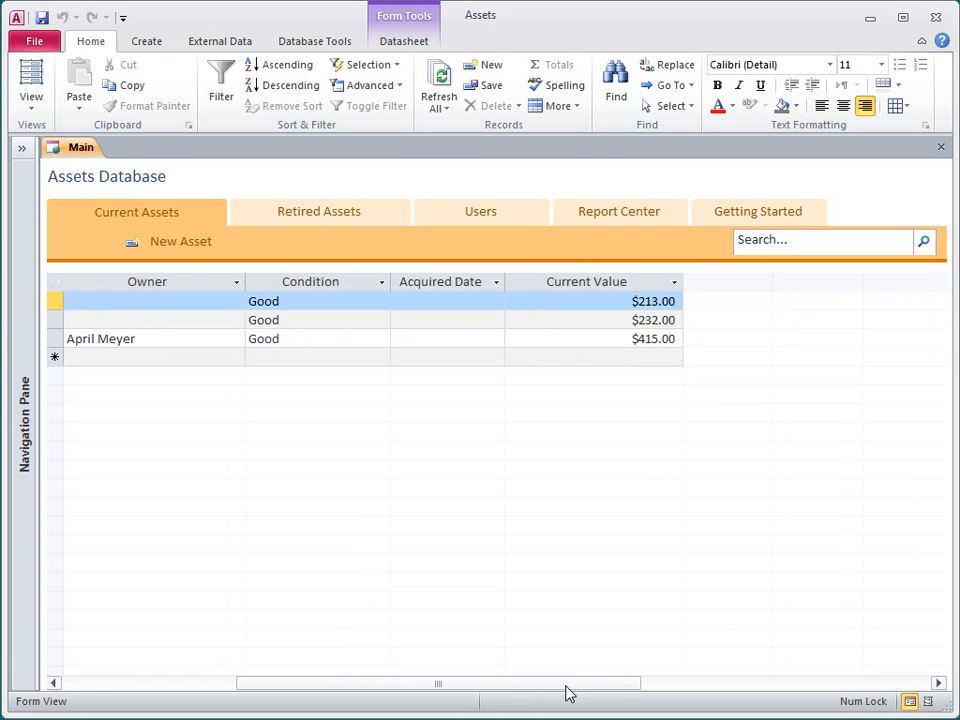
{"action": "left_click", "coordinate": [941, 148]}
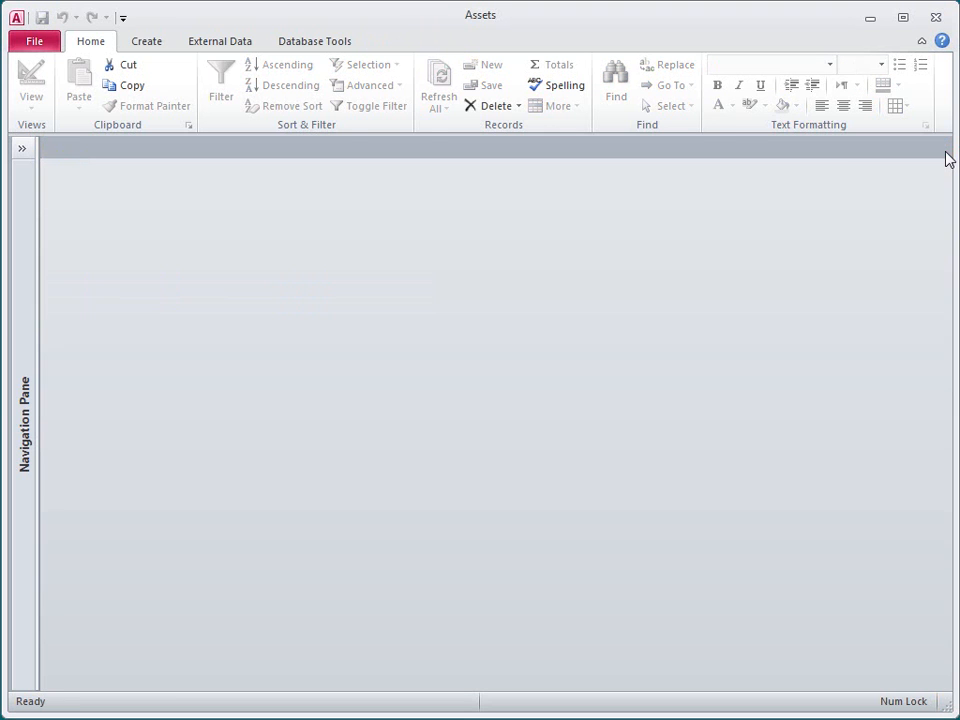
{"action": "left_click", "coordinate": [26, 151]}
{"action": "double_click", "coordinate": [85, 212]}
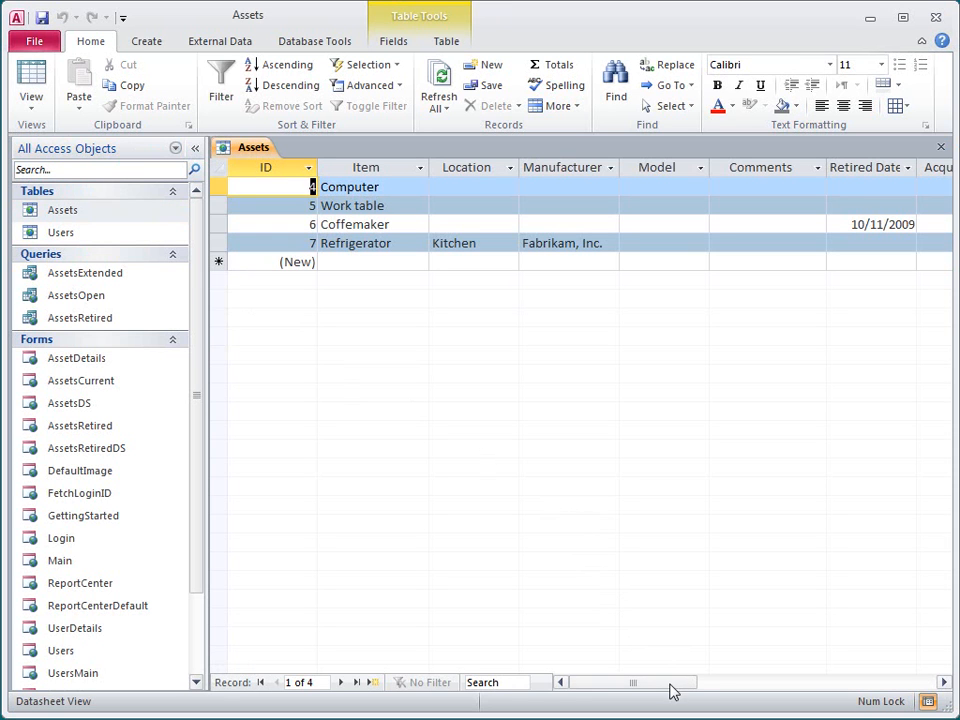
Step: Set the format of the Assets table's Current Value field to Currency, and save and close the table
{"action": "left_click_drag", "start_coordinate": [678, 690], "coordinate": [735, 688]}
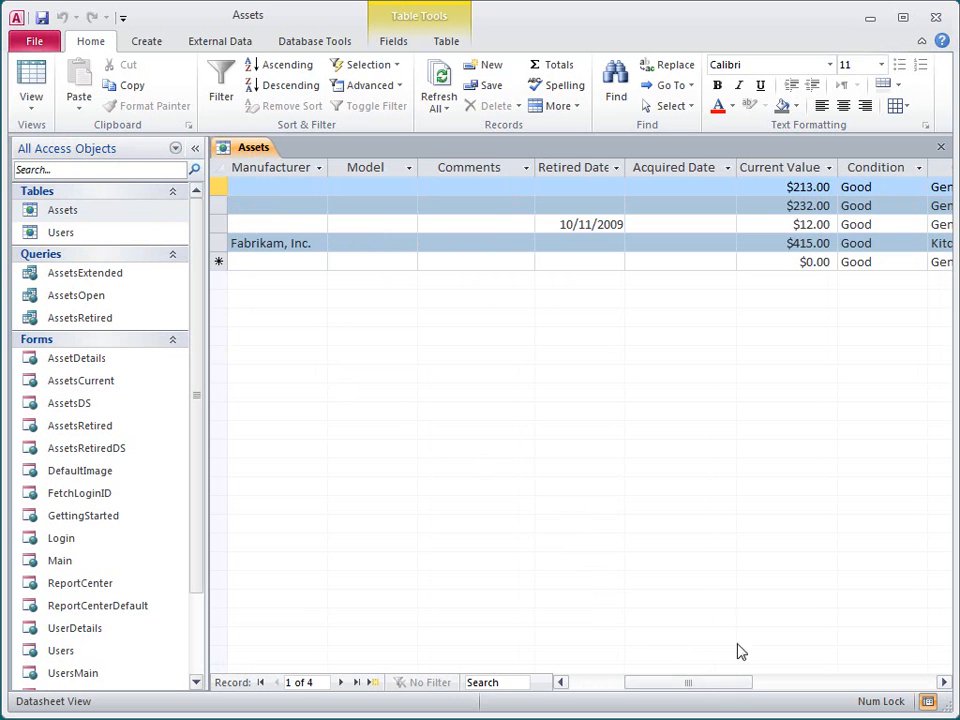
{"action": "left_click", "coordinate": [771, 224]}
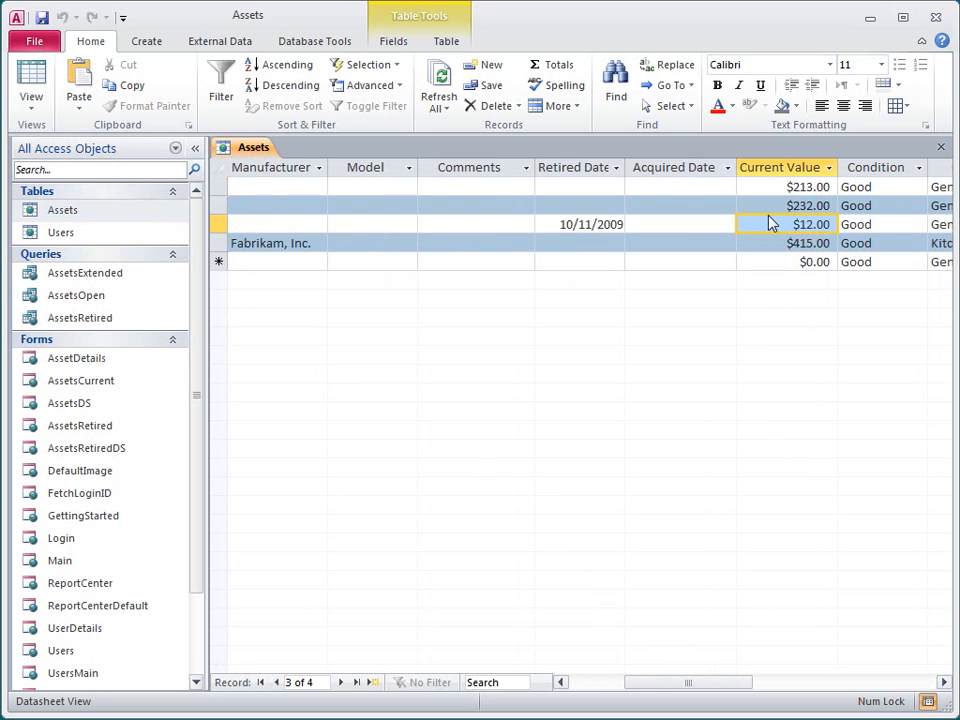
{"action": "left_click", "coordinate": [396, 45]}
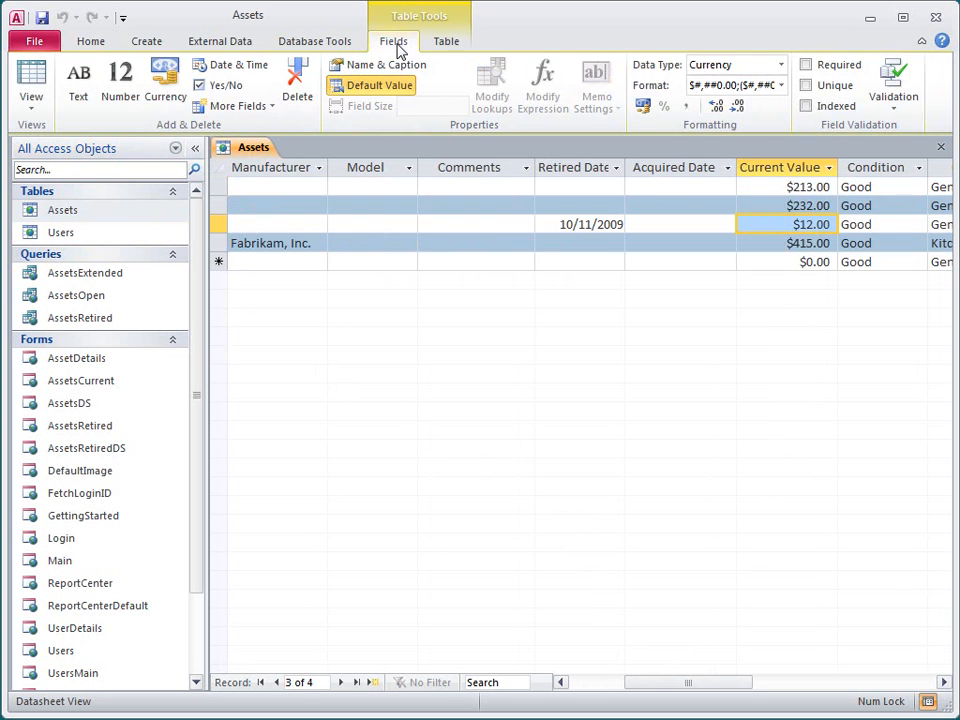
{"action": "left_click", "coordinate": [782, 86]}
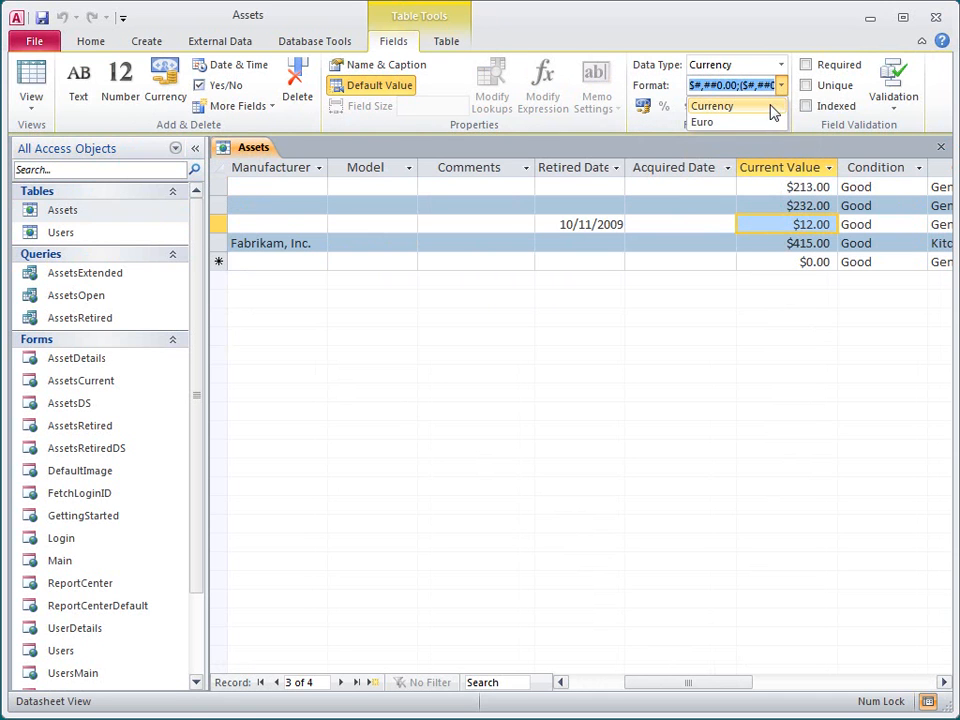
{"action": "left_click", "coordinate": [712, 106]}
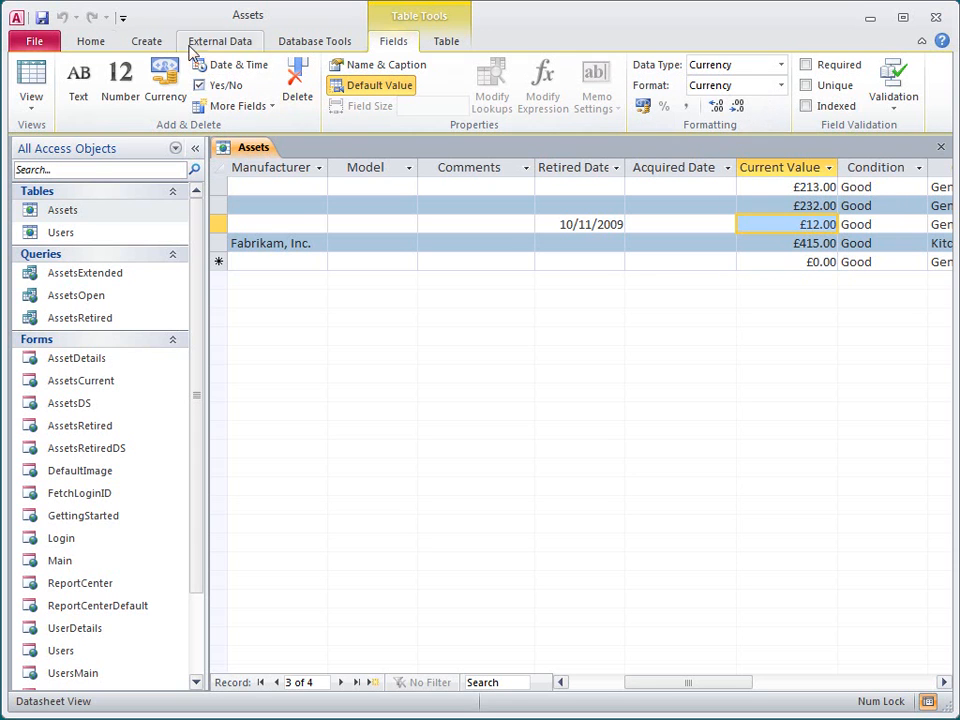
{"action": "left_click", "coordinate": [50, 20]}
{"action": "left_click", "coordinate": [940, 148]}
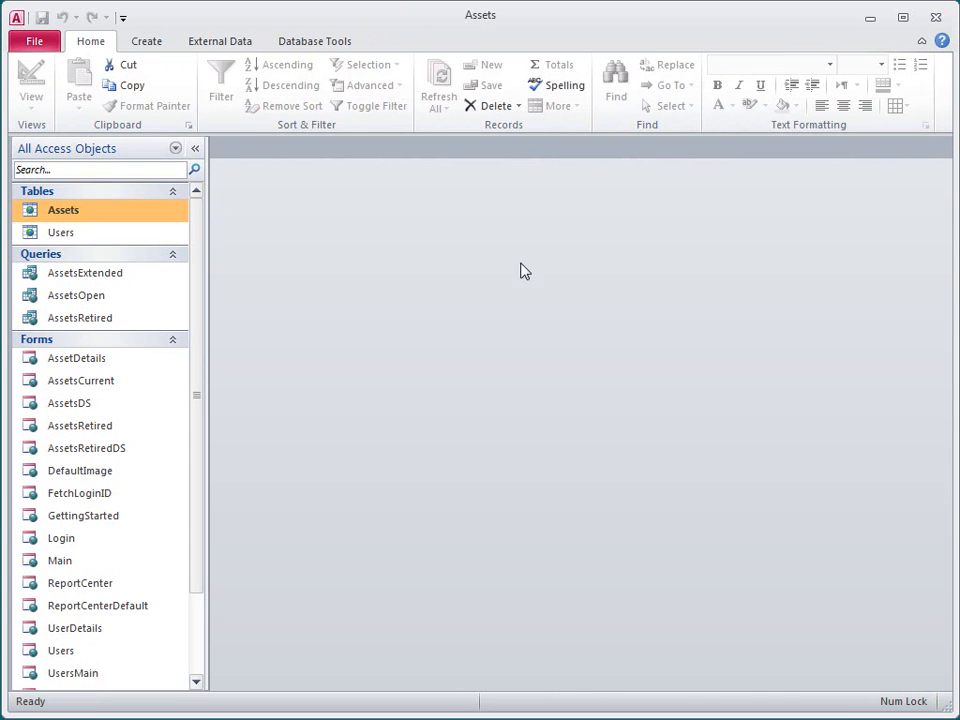
Step: Open the AssetList report in Layout View and set the format of its Current Value column to Currency
{"action": "scroll", "coordinate": [195, 380], "scroll_direction": "down", "scroll_amount": 3}
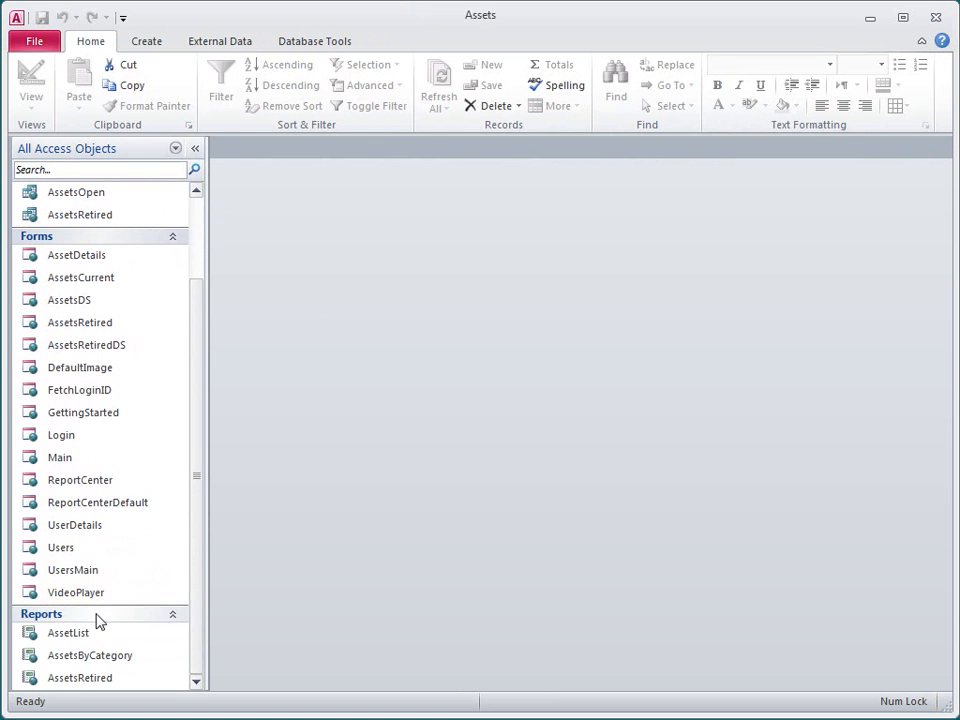
{"action": "right_click", "coordinate": [86, 636]}
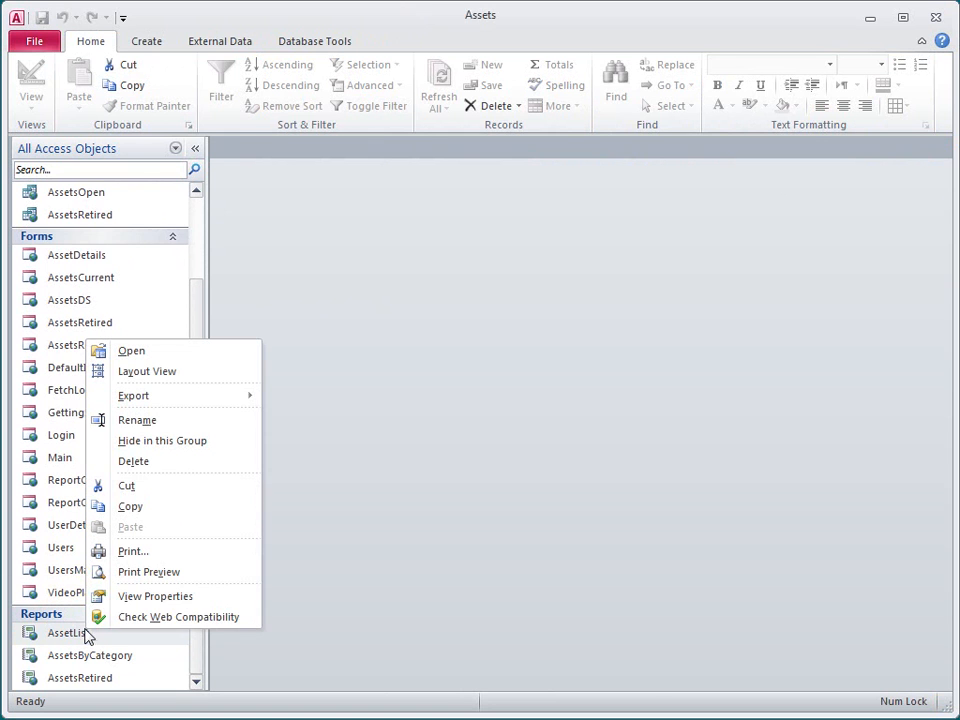
{"action": "left_click", "coordinate": [175, 371]}
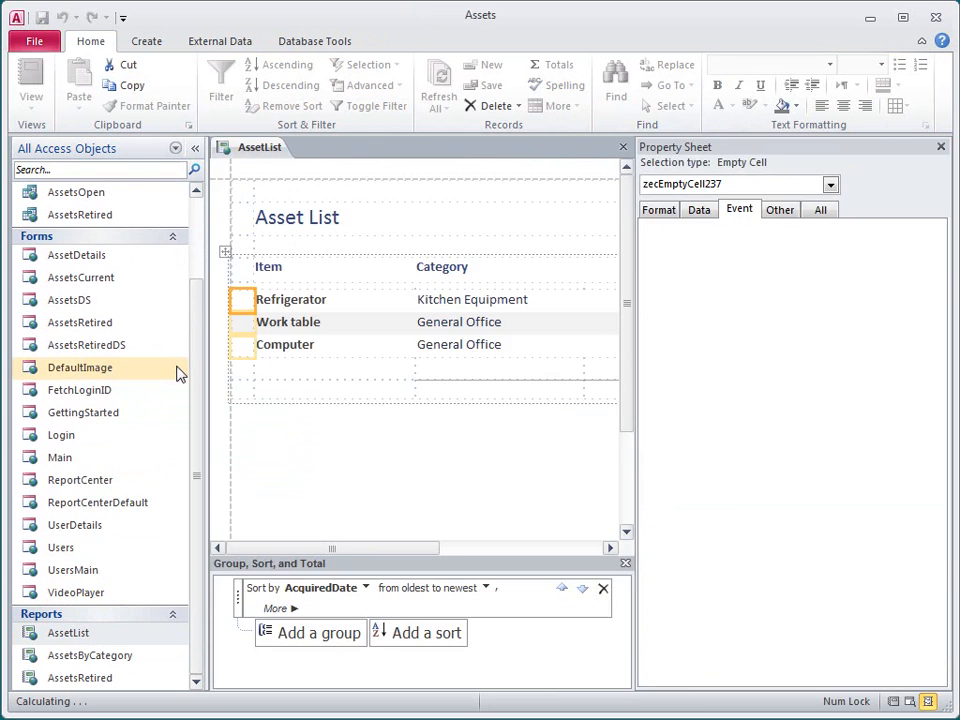
{"action": "left_click_drag", "start_coordinate": [294, 551], "coordinate": [490, 551]}
{"action": "left_click", "coordinate": [599, 305]}
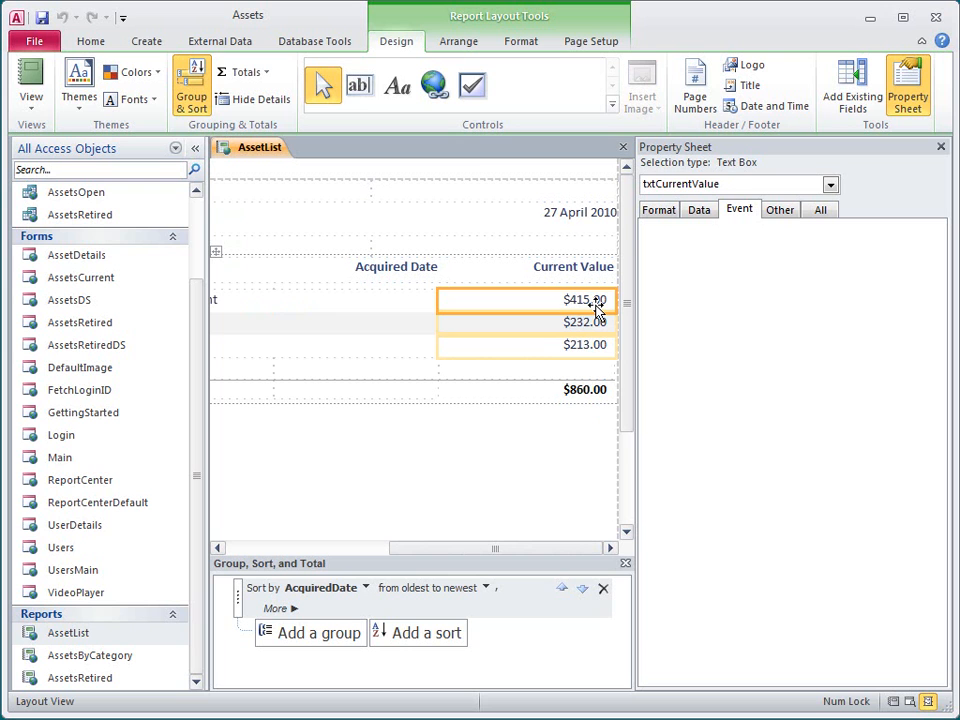
{"action": "left_click", "coordinate": [659, 213]}
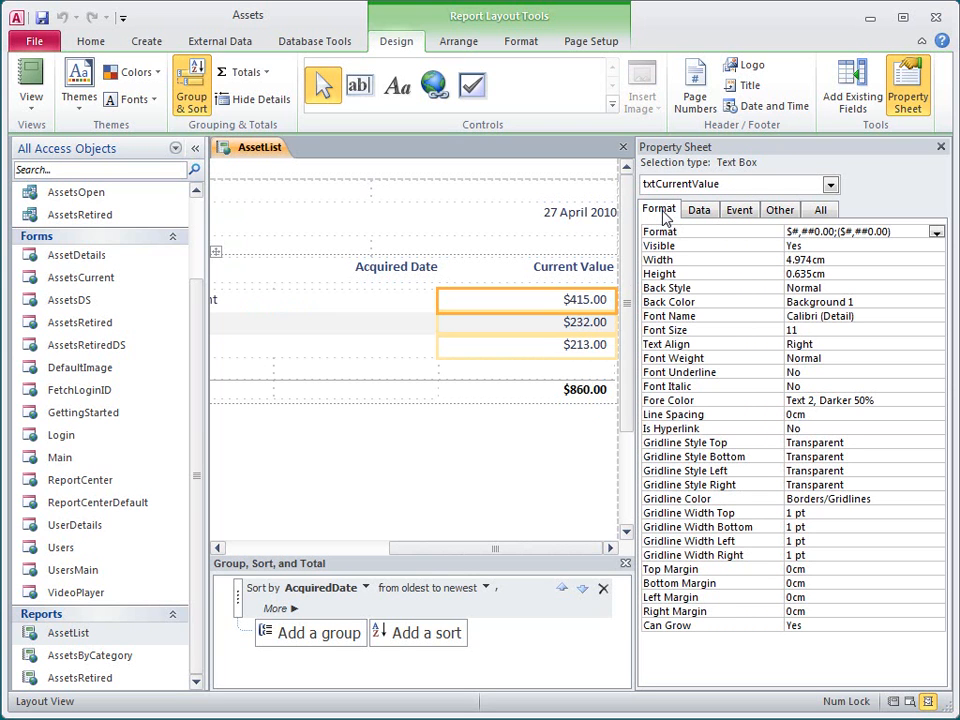
{"action": "left_click", "coordinate": [936, 232]}
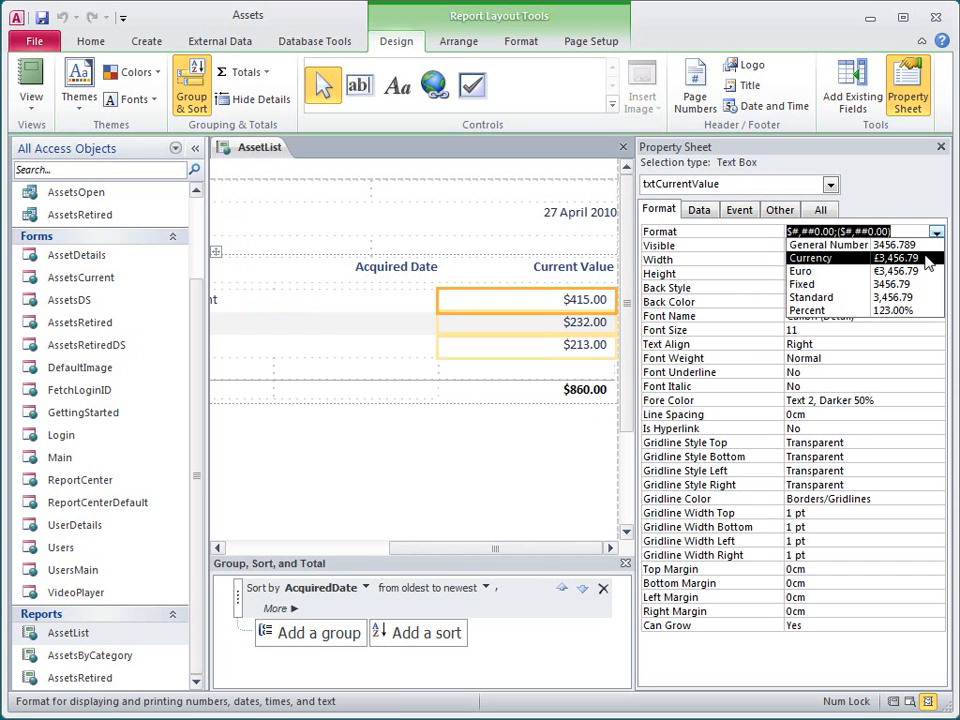
{"action": "left_click", "coordinate": [928, 259]}
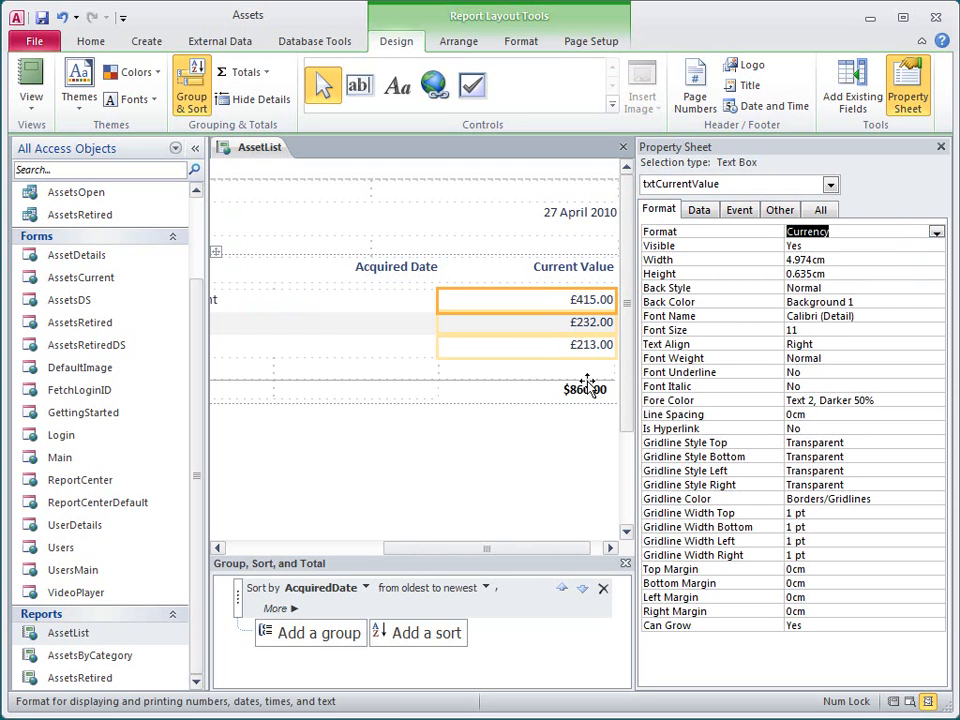
Step: Set the format of the Current Value total below the asset rows to Currency
{"action": "left_click", "coordinate": [543, 395]}
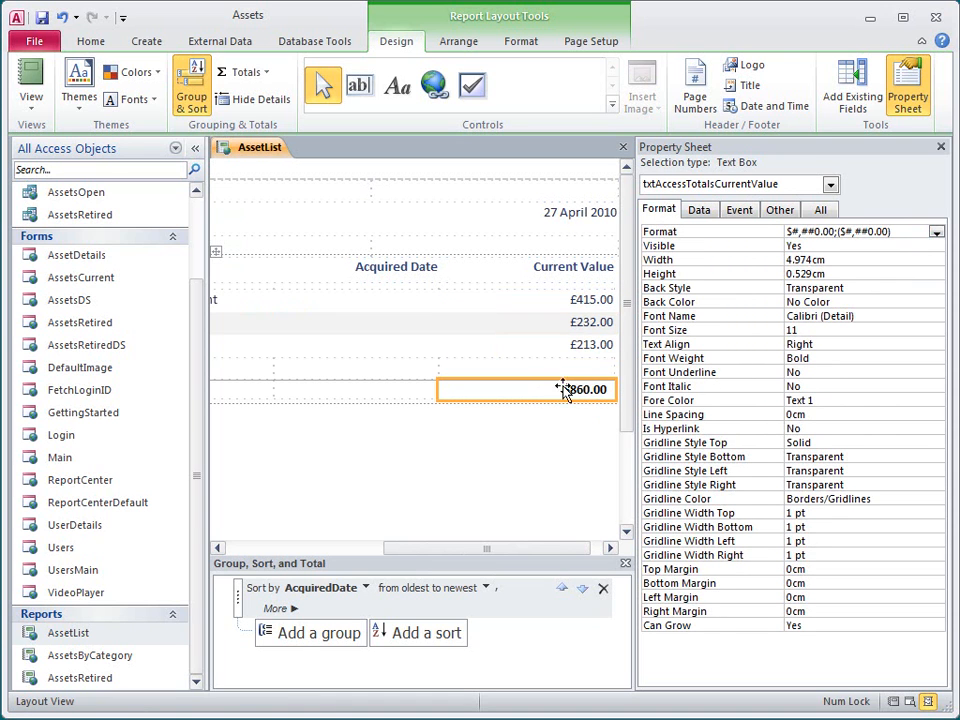
{"action": "left_click", "coordinate": [936, 233]}
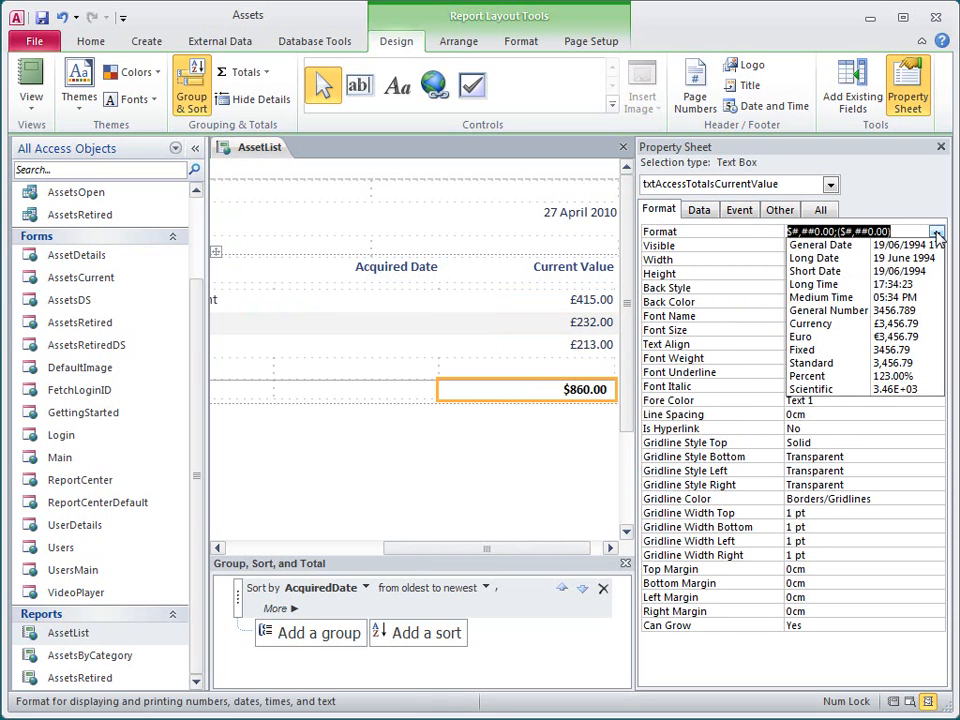
{"action": "left_click", "coordinate": [903, 324]}
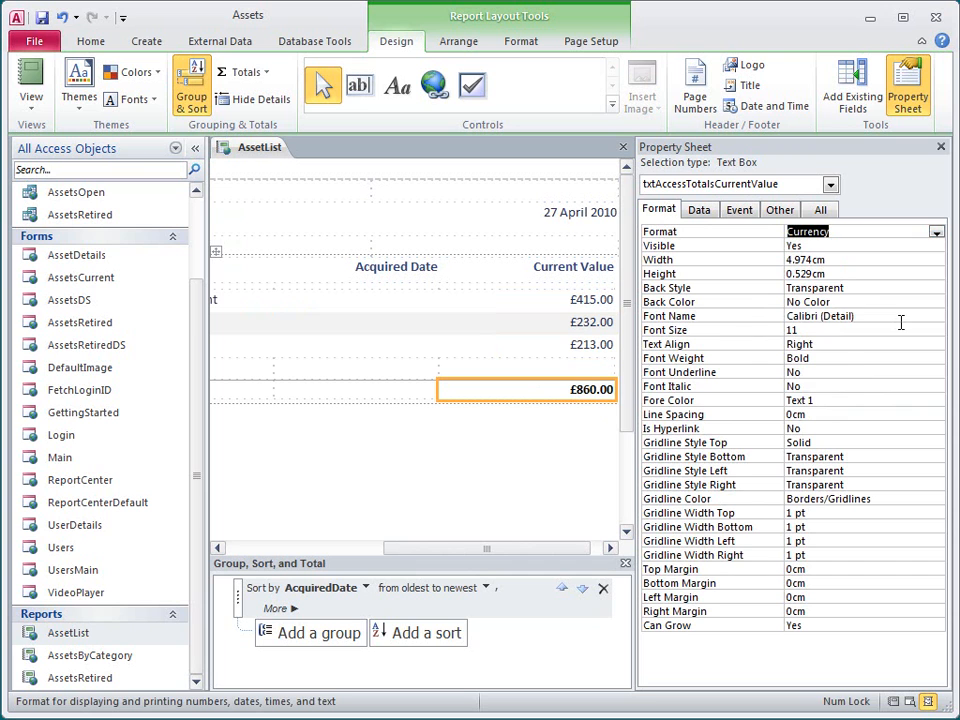
Step: Save and close the AssetList report, and open it again for viewing
{"action": "left_click", "coordinate": [42, 17]}
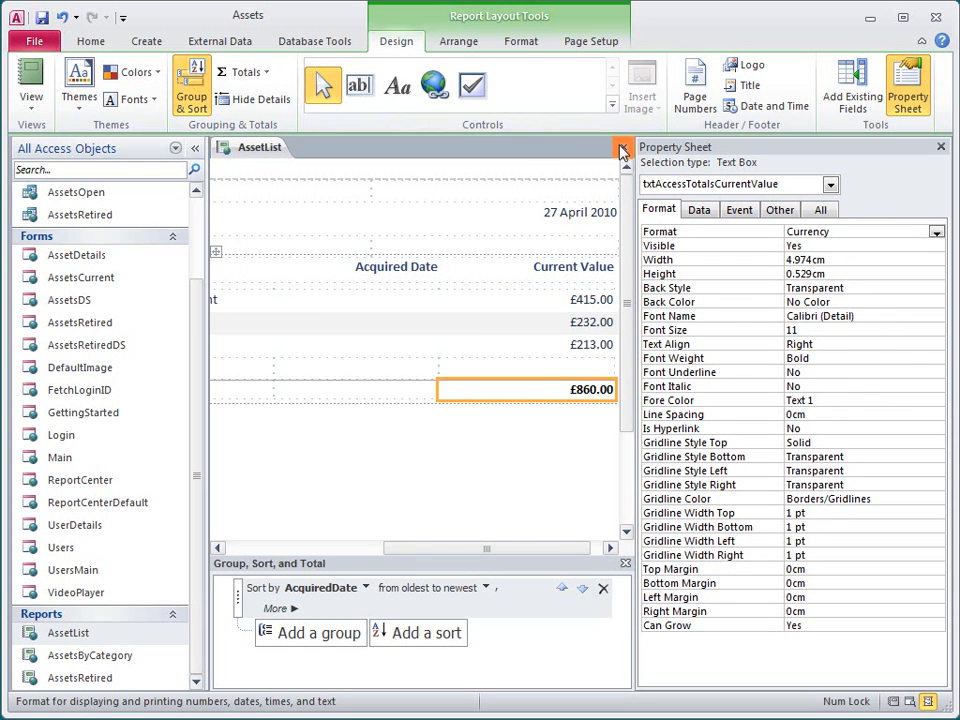
{"action": "left_click", "coordinate": [623, 147]}
{"action": "double_click", "coordinate": [66, 634]}
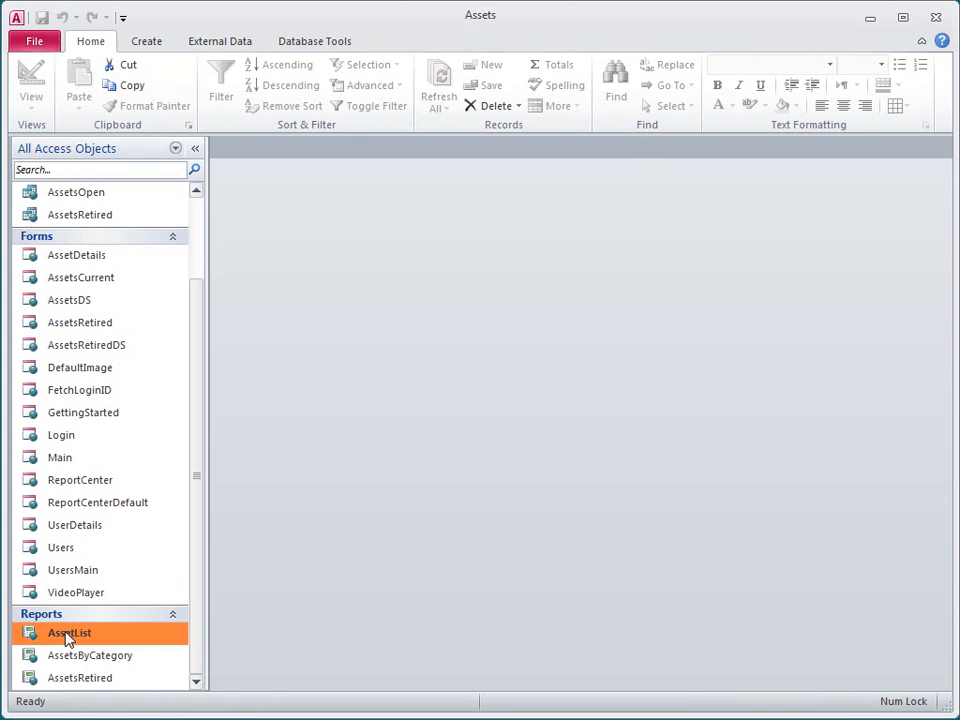